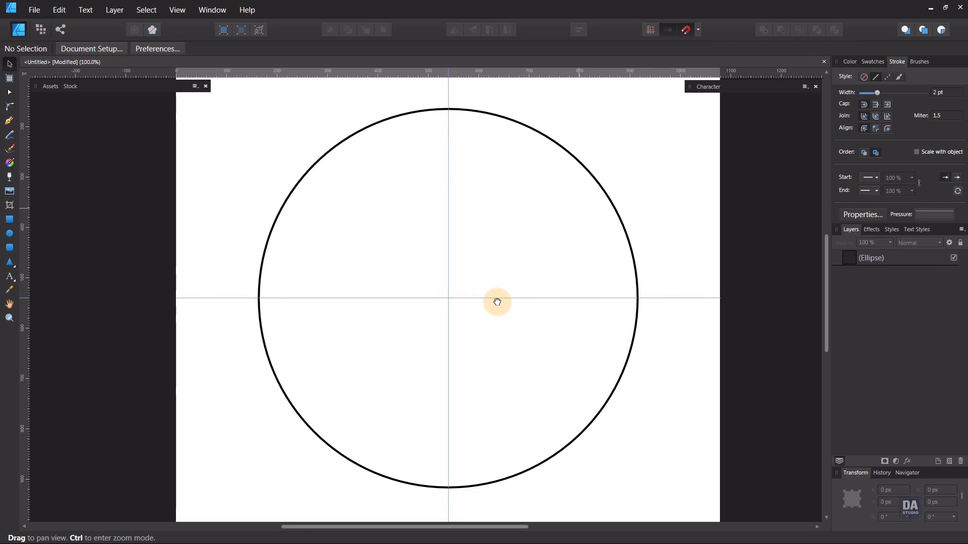
Add the blue five-petal flower from the Floral Decorative Elements assets to the canvas
click(53, 86)
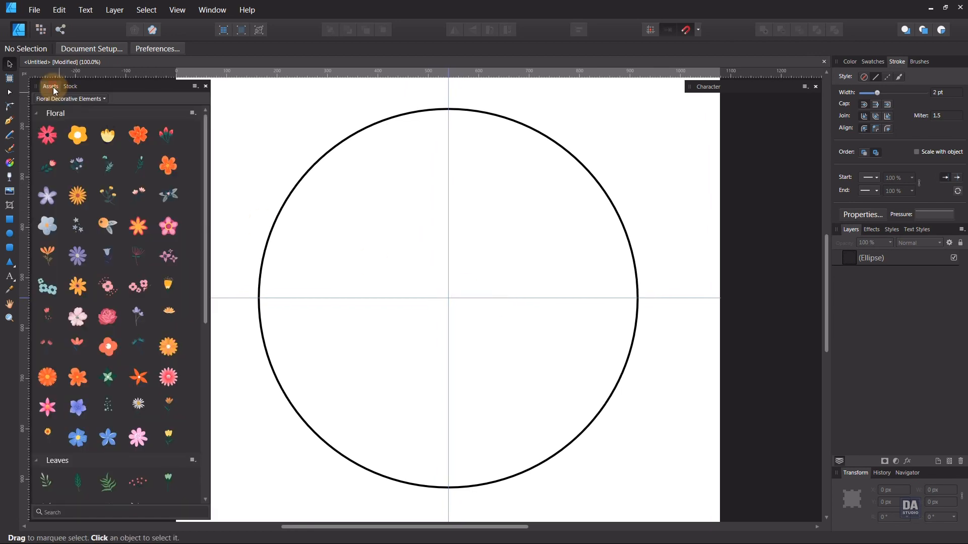
click(92, 98)
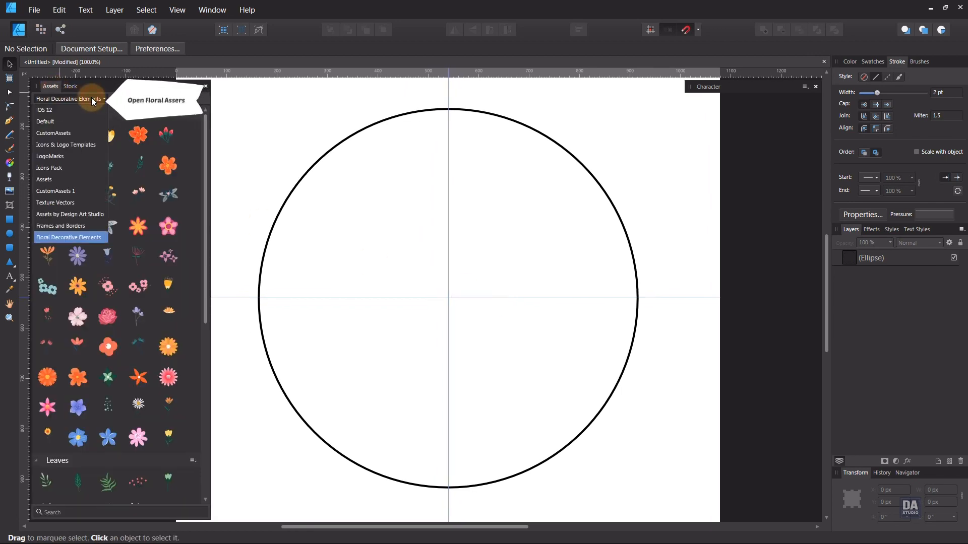
click(93, 99)
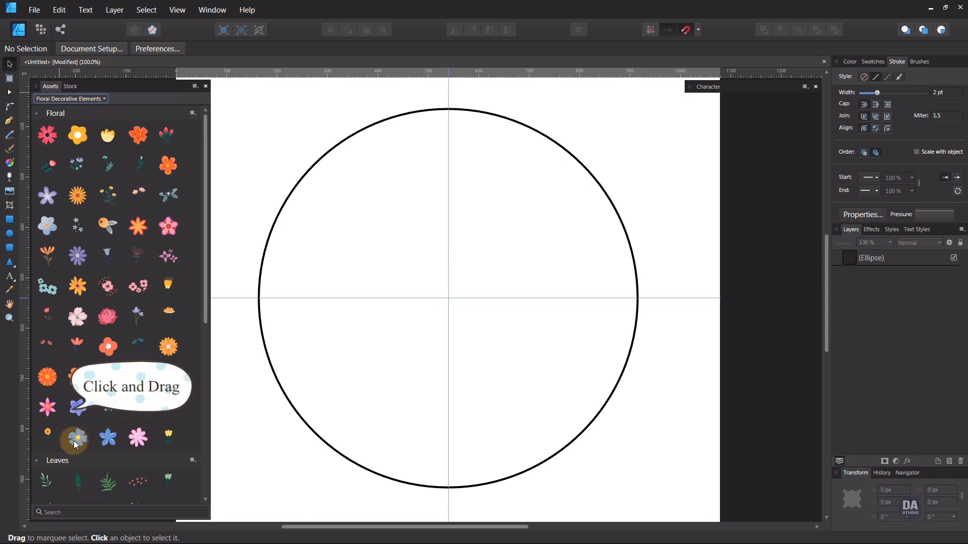
drag(107, 438, 474, 241)
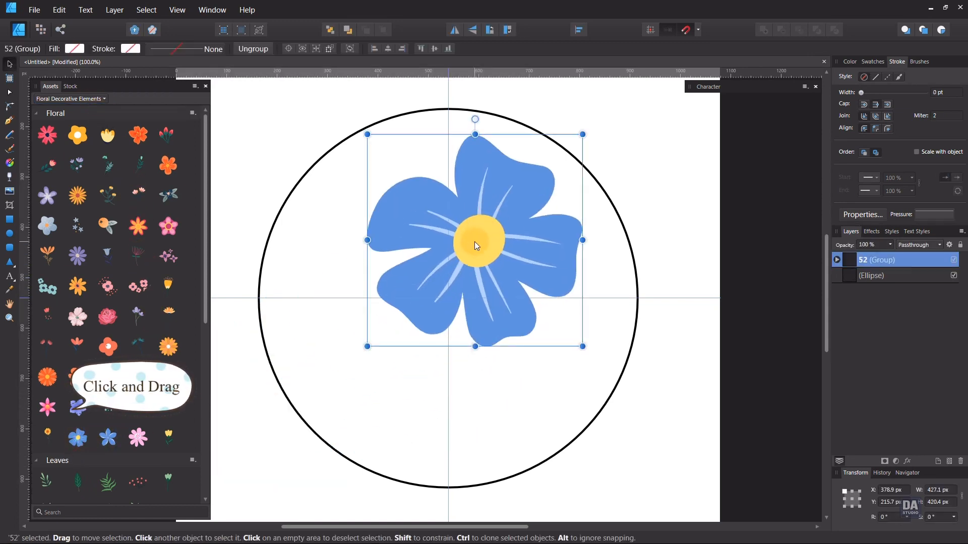
Scale the blue flower down to about 110 px wide and centre it on the circle's topmost point
drag(583, 346, 422, 189)
drag(401, 158, 454, 100)
click(504, 194)
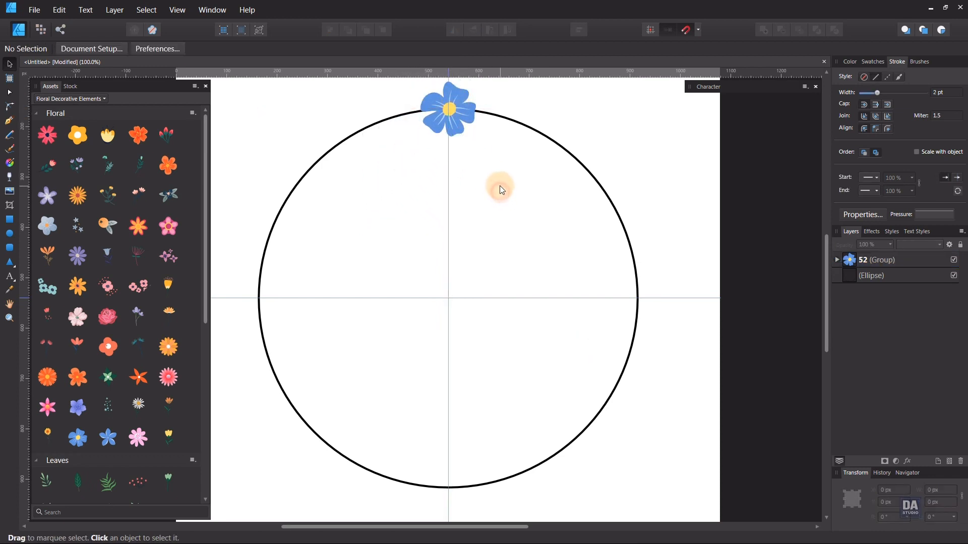
click(447, 119)
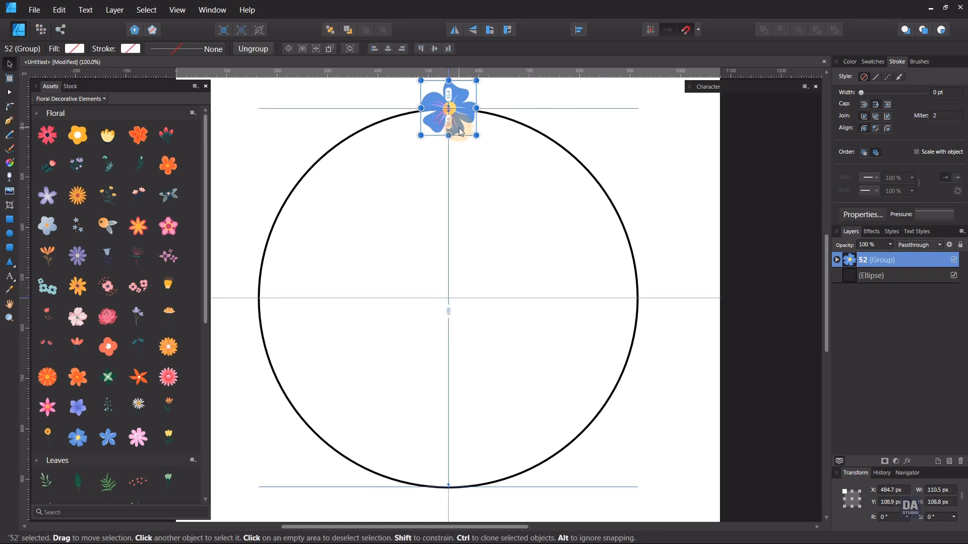
click(480, 158)
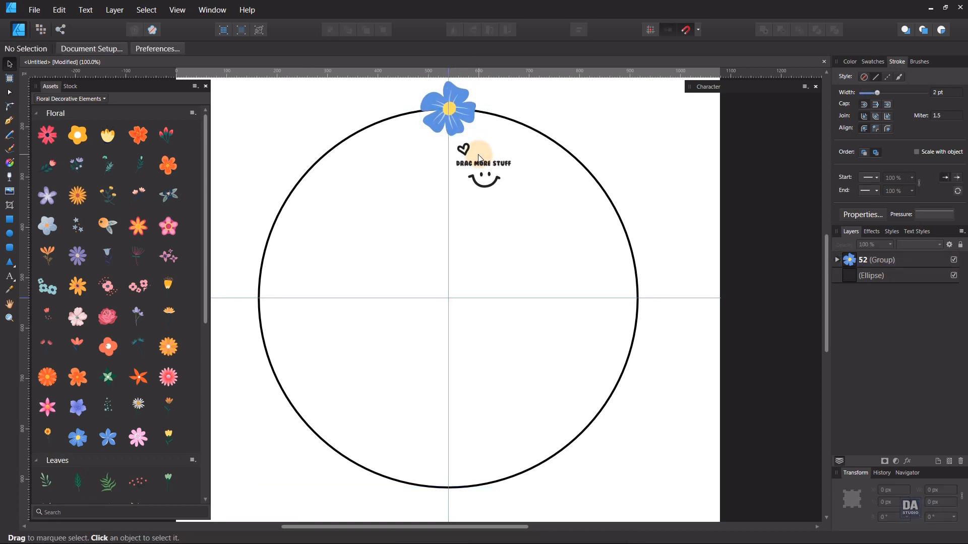
Add the slender dark green leafy twig from the Leaves assets and scale it down to about 148 by 284 px
scroll(107, 364, down, 6)
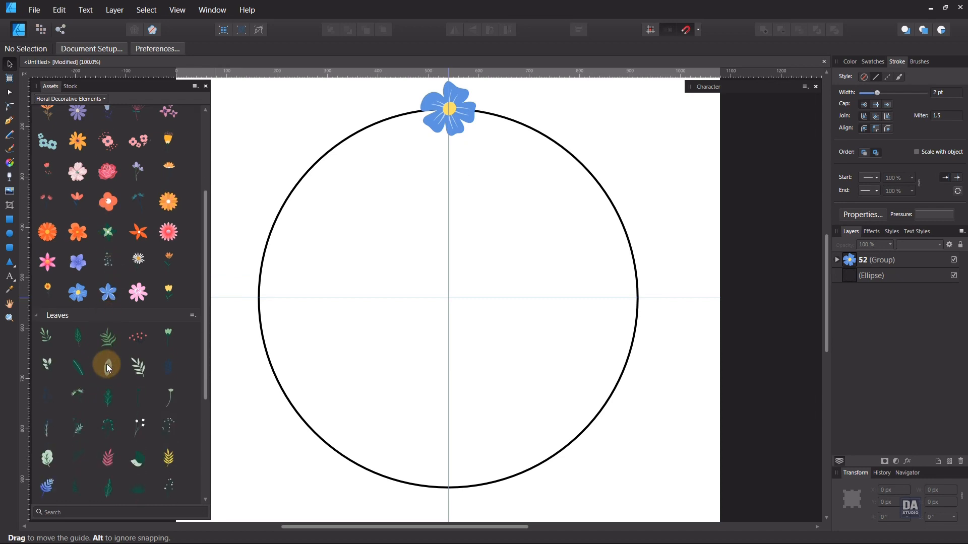
scroll(107, 364, down, 5)
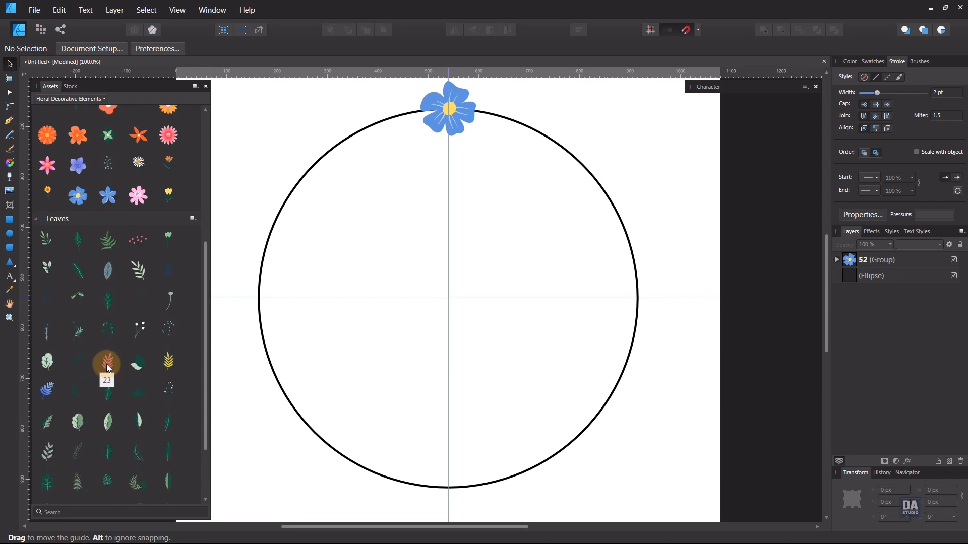
scroll(108, 368, down, 1)
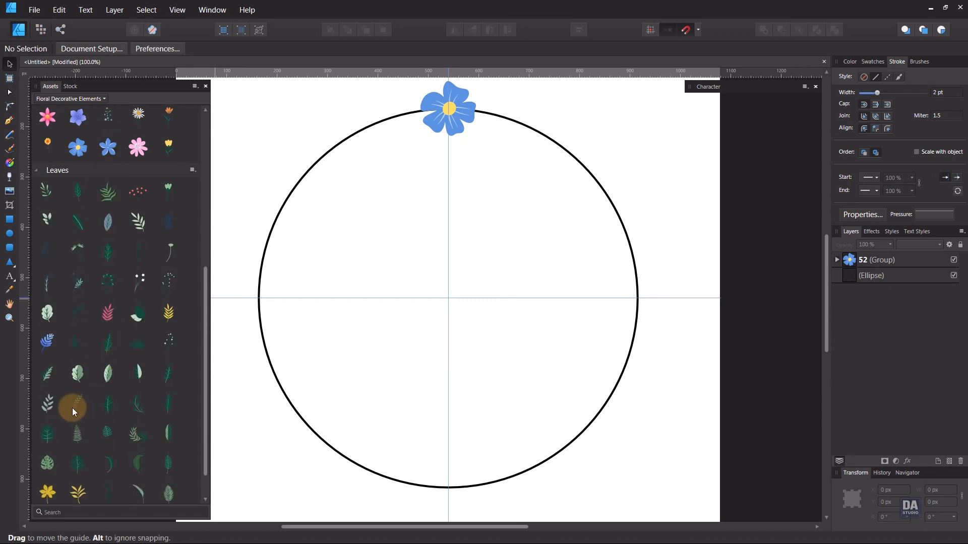
drag(72, 407, 432, 259)
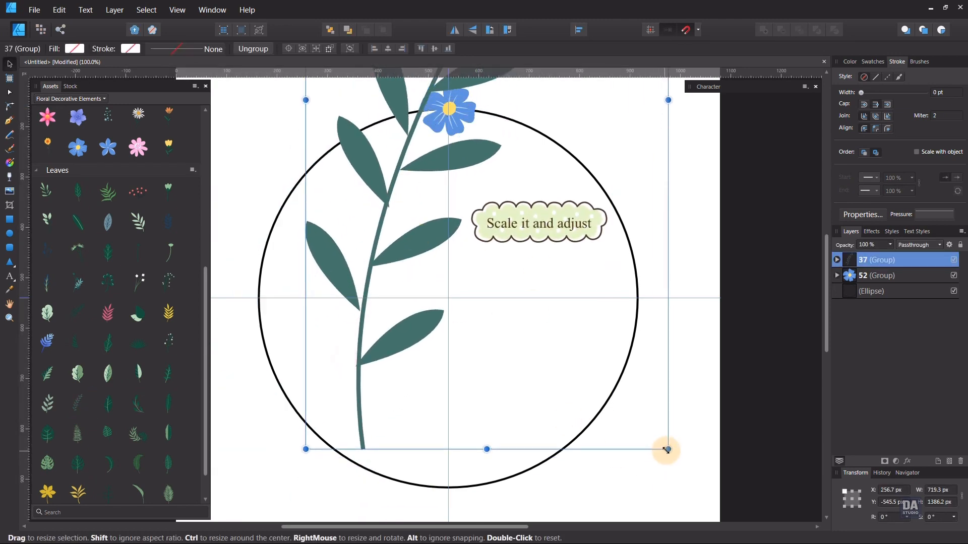
drag(666, 450, 460, 162)
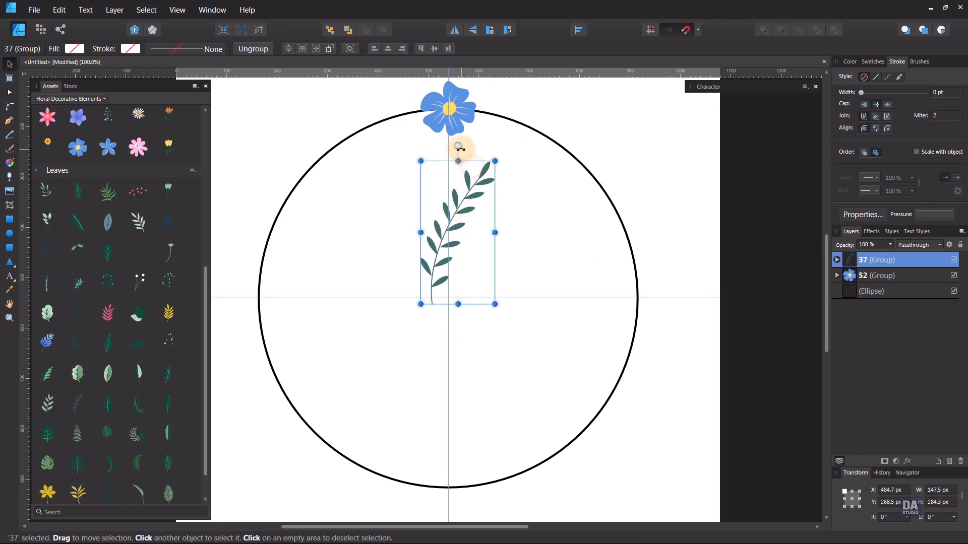
Rotate the twig to about -43.5°, shrink it to about 65 by 125 px and place it against the blue flower's upper right side
drag(459, 147, 532, 189)
key(space)
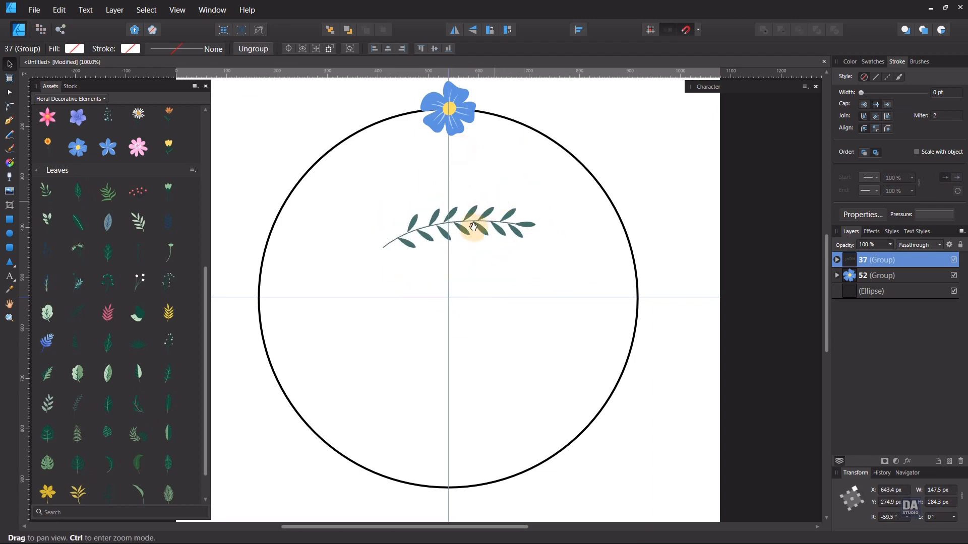
drag(473, 227, 475, 243)
key(ctrl)
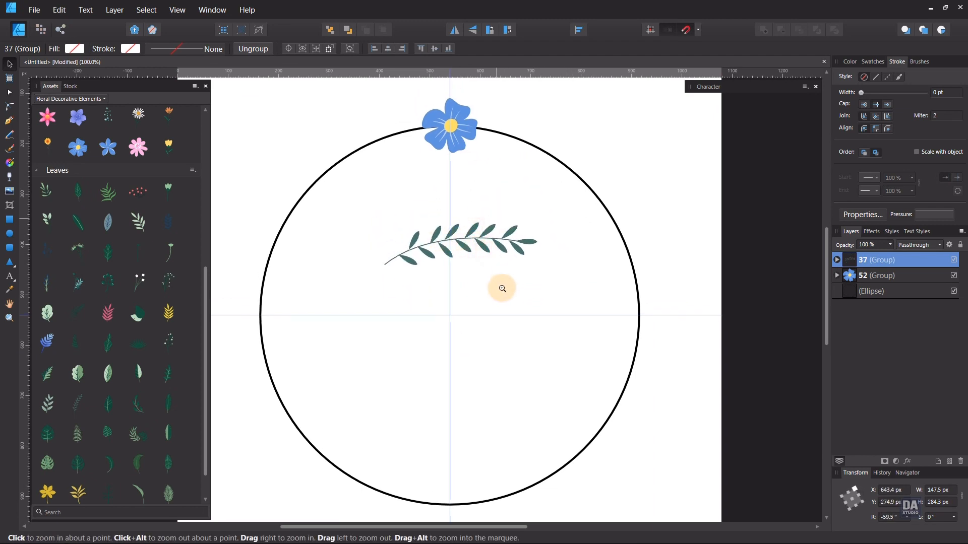
drag(502, 289, 446, 266)
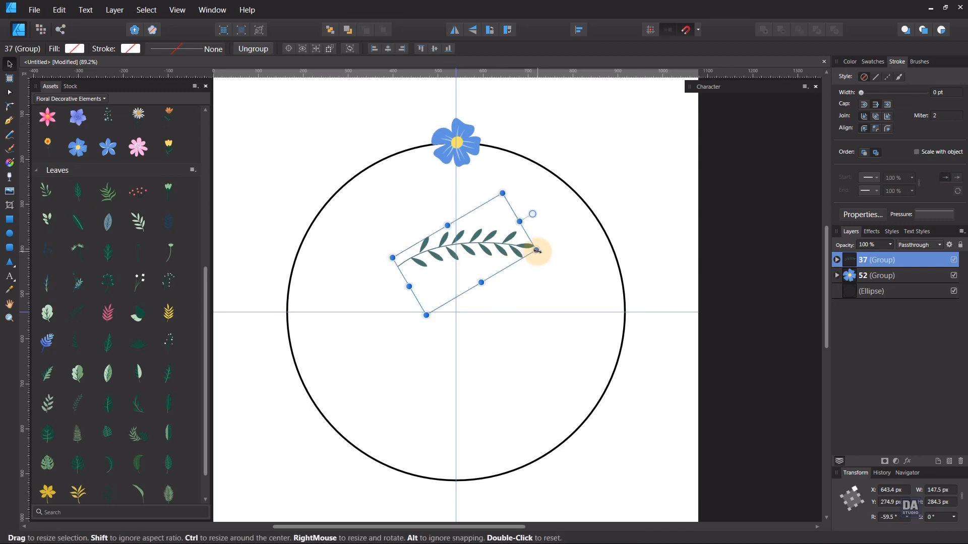
drag(537, 250, 495, 133)
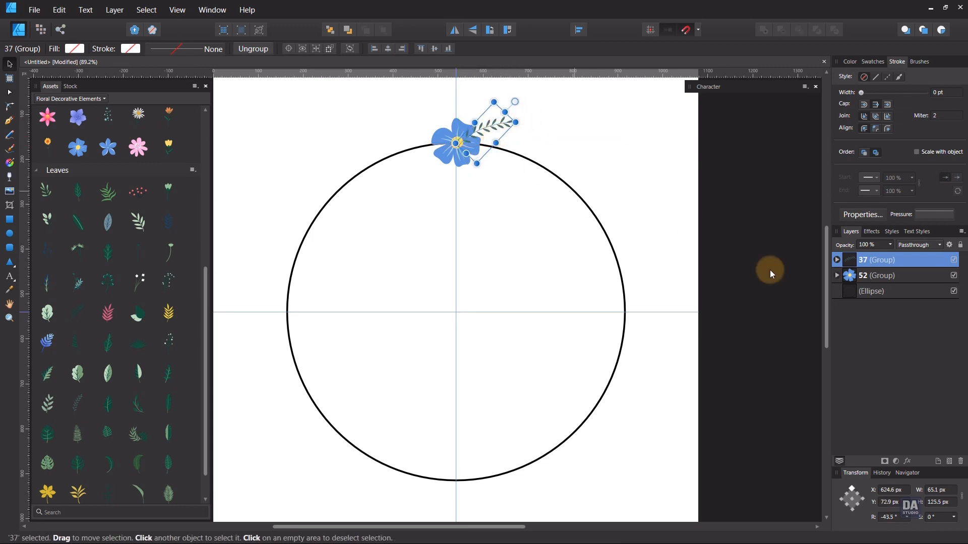
Move the twig's layer beneath the blue flower and fine-tune its position so its stem tucks behind the petals
drag(891, 253, 887, 284)
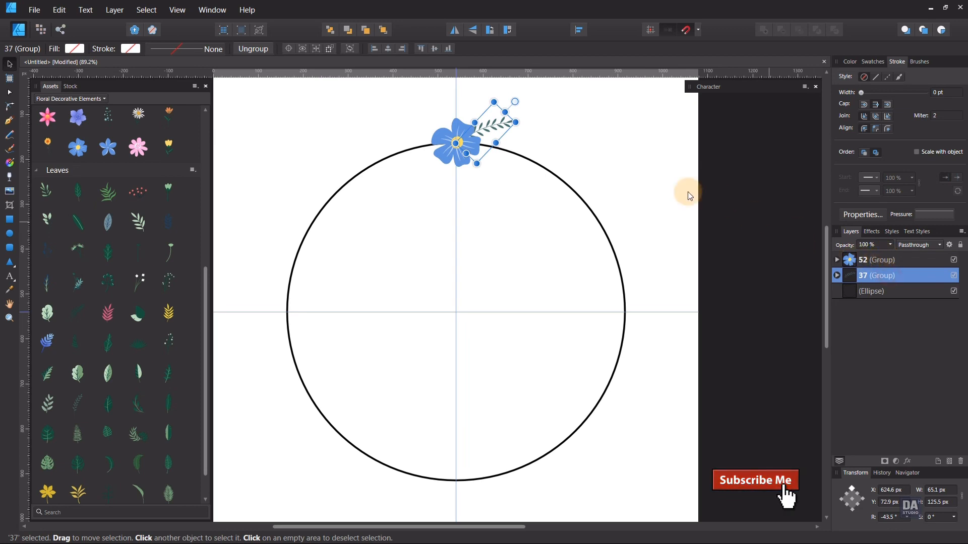
click(551, 143)
click(497, 128)
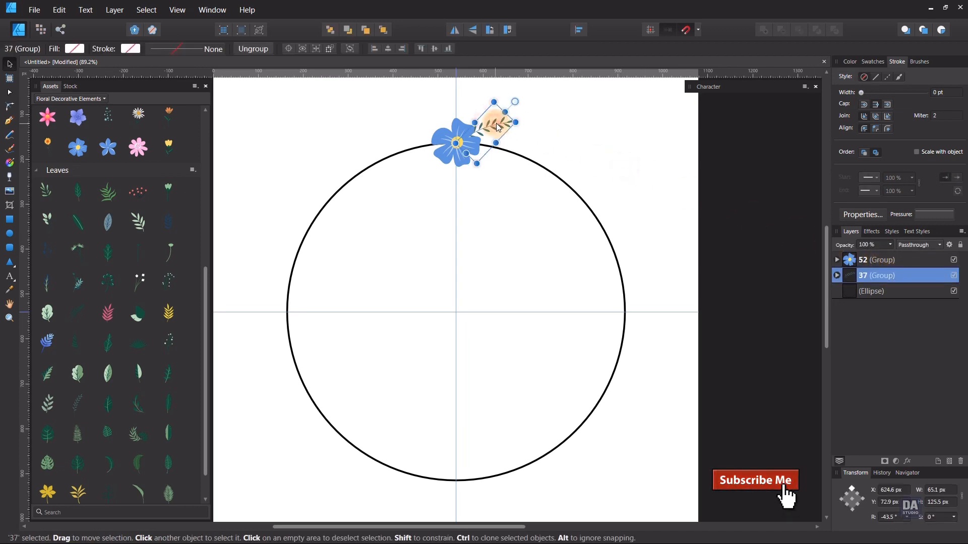
click(545, 147)
click(508, 129)
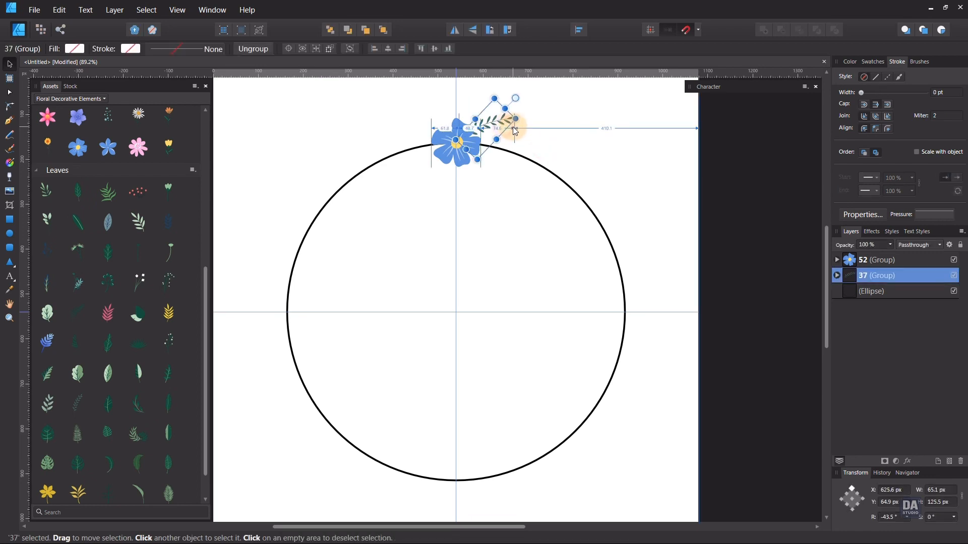
drag(524, 132, 525, 132)
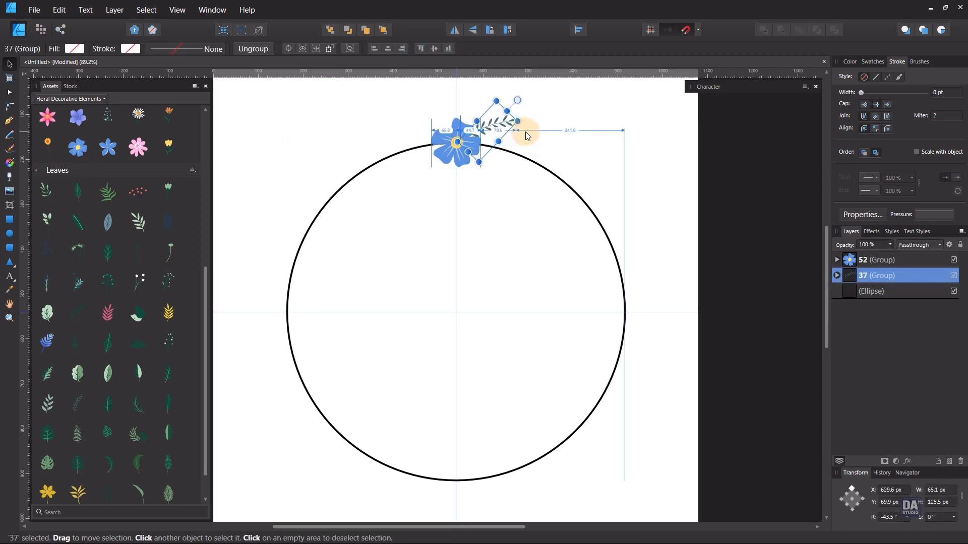
click(537, 132)
click(514, 122)
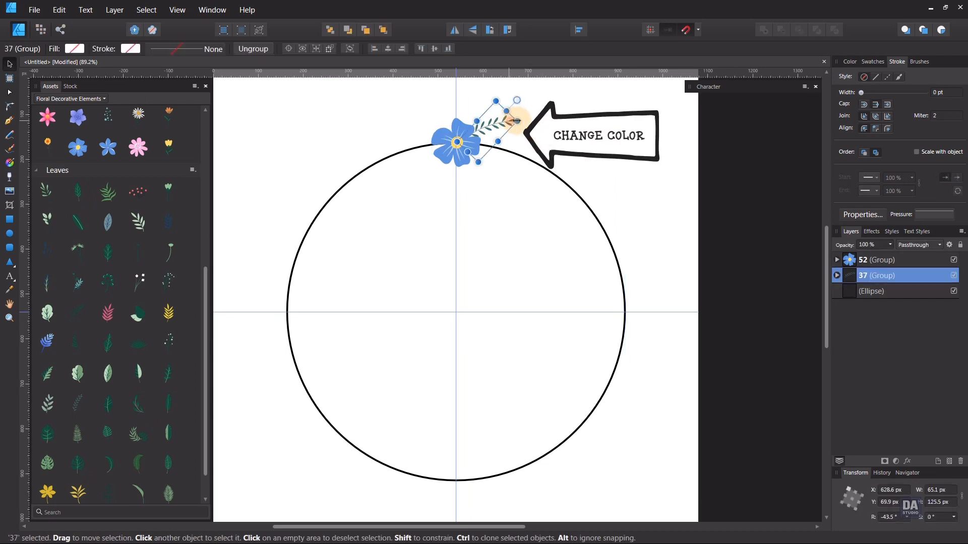
Darken the fill of the twig's curves to a deep teal with H 170, S 34, L 26
click(850, 65)
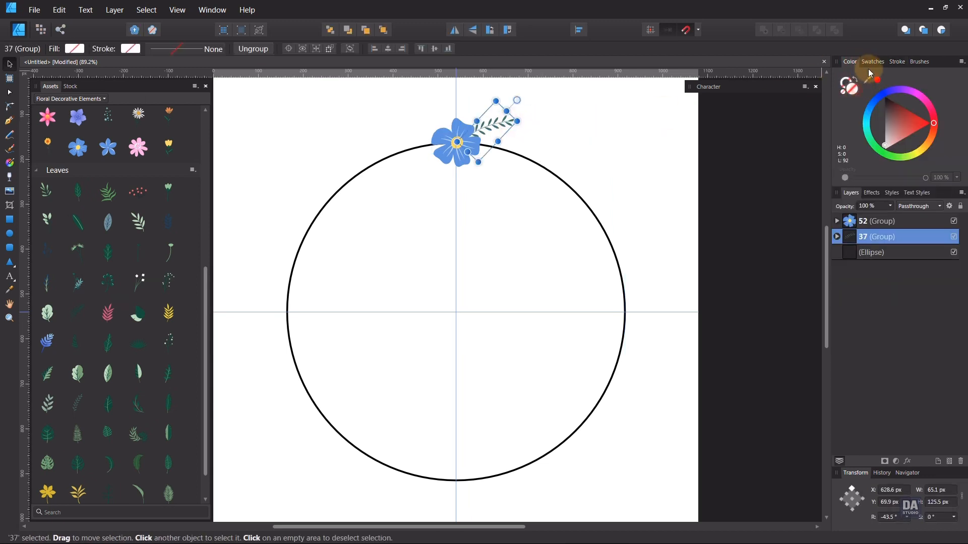
click(873, 65)
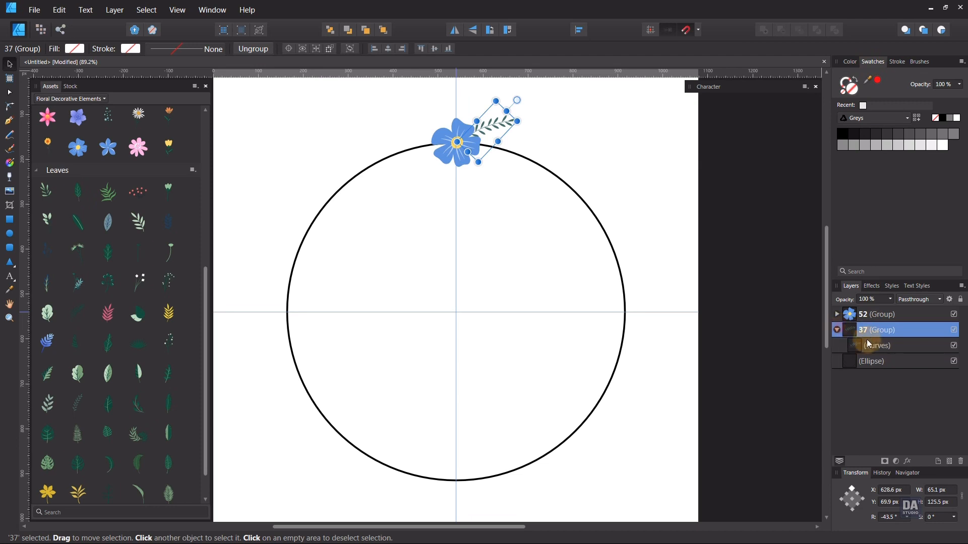
click(868, 345)
click(850, 62)
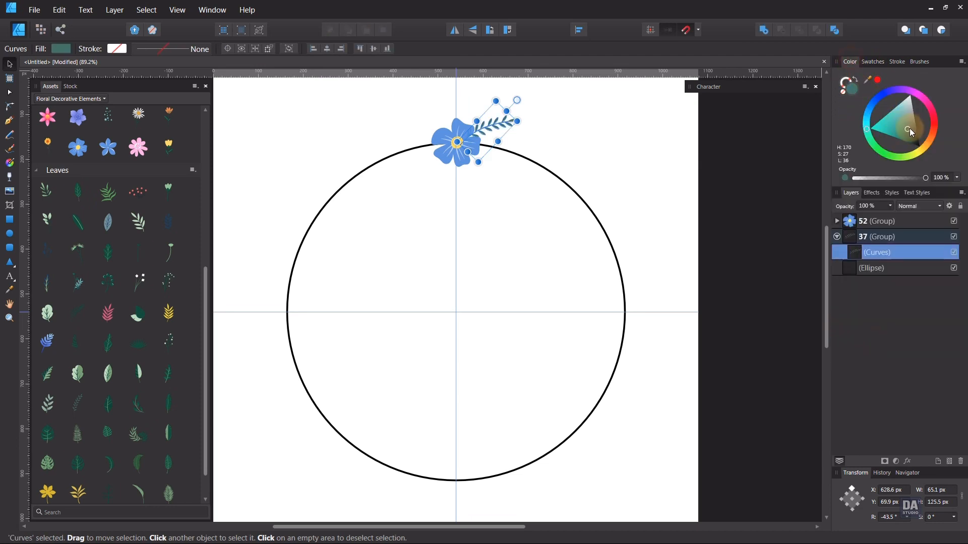
drag(910, 130, 909, 134)
click(666, 199)
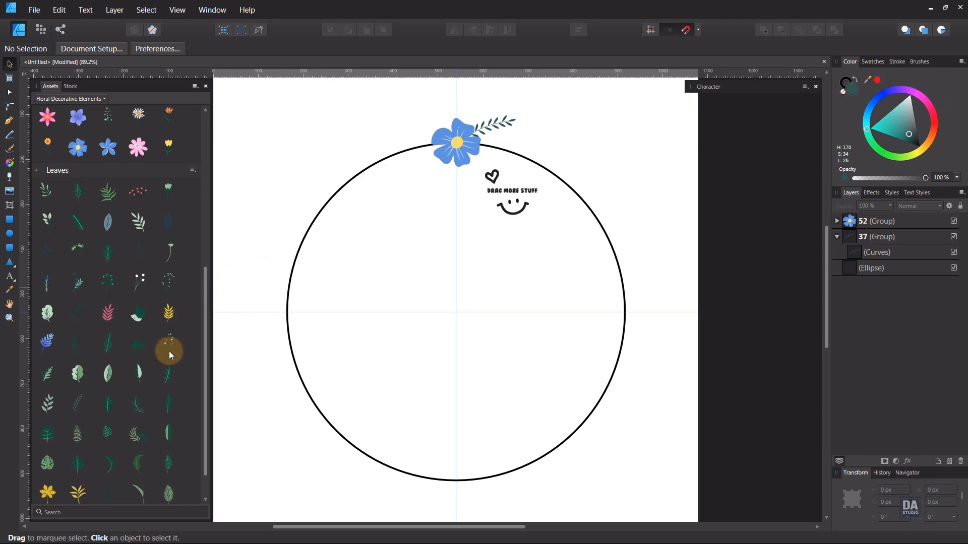
Add the broad-leaved dark green branch from the Leaves assets, scale it down and place it inside the circle
drag(146, 392, 437, 265)
drag(602, 499, 387, 204)
drag(340, 170, 526, 317)
click(507, 170)
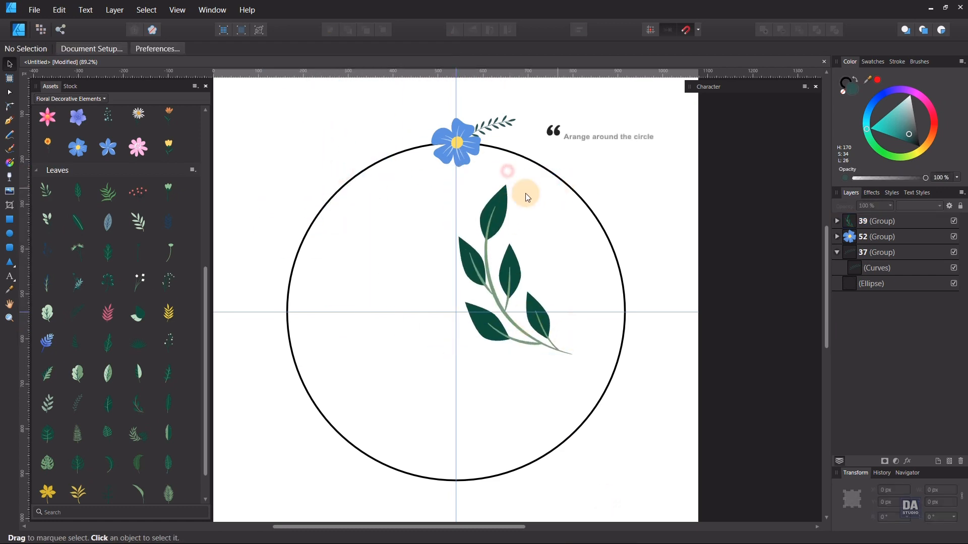
Rotate the leafy branch to about -144°, shrink it to about 136 by 187 px and fit it along the circle beside the flower
click(503, 194)
drag(507, 170, 575, 351)
drag(612, 300, 539, 163)
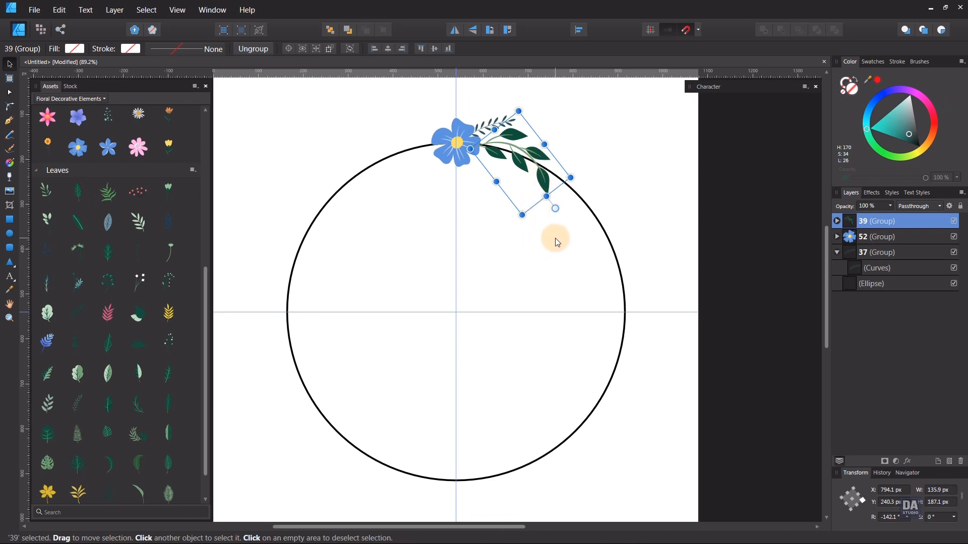
mouse_move(553, 213)
mouse_down()
mouse_move(533, 179)
mouse_move(552, 211)
mouse_up()
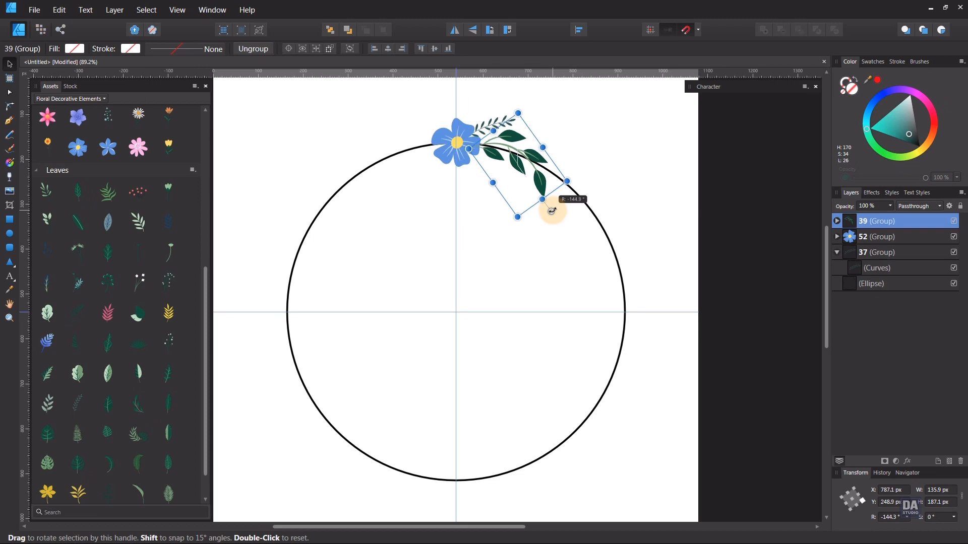
click(573, 231)
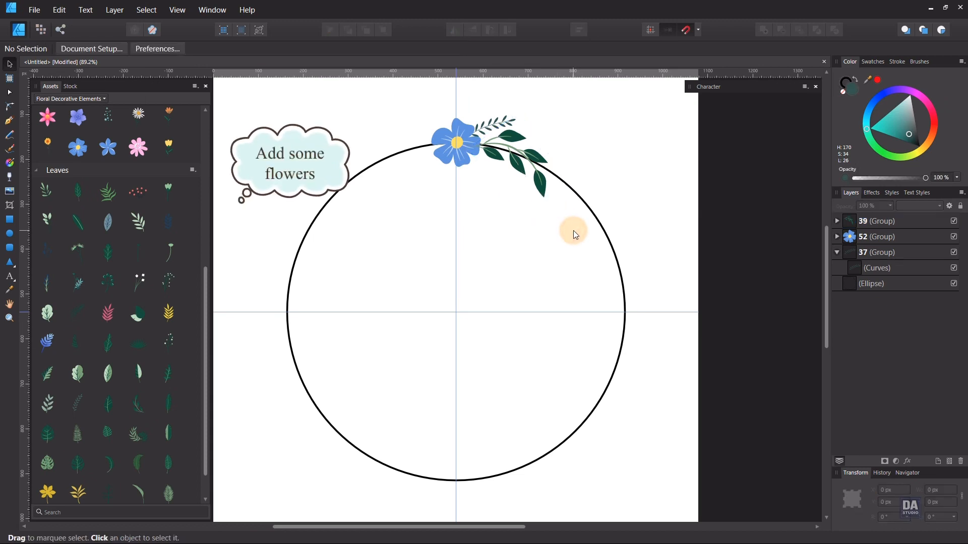
Add the pink flower from the Floral assets, scale it down to a small blossom and place it just below the blue flower
key(space)
drag(522, 242, 526, 247)
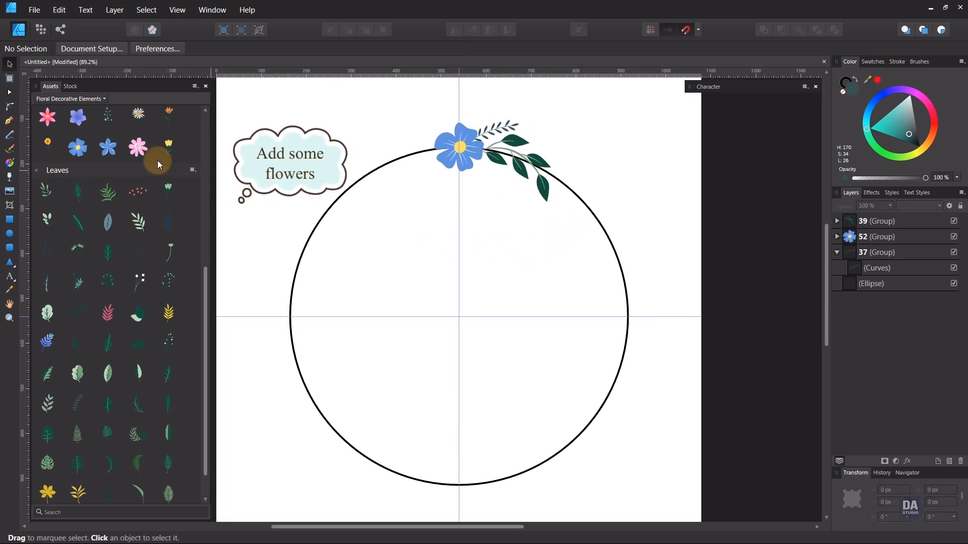
drag(140, 150, 466, 242)
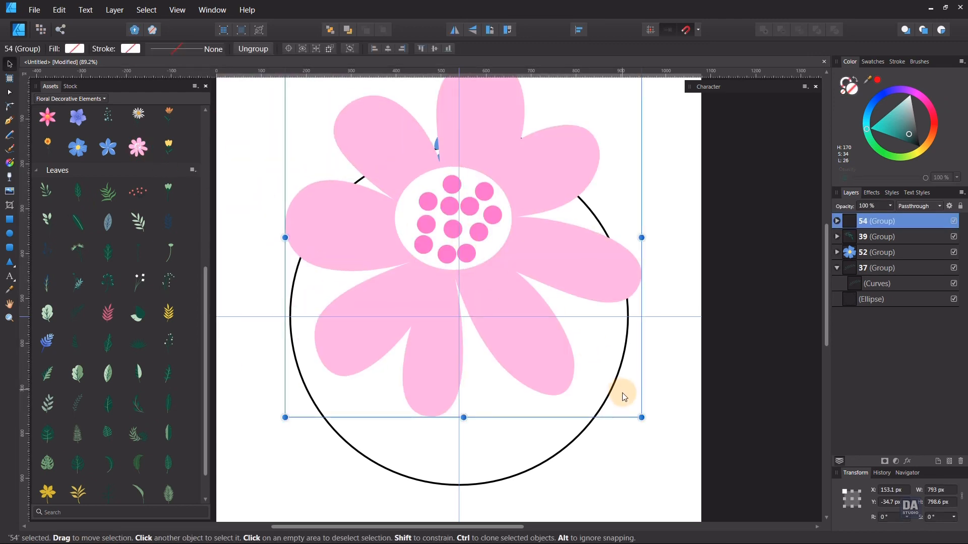
drag(640, 413, 511, 303)
drag(534, 341, 489, 198)
drag(507, 206, 489, 190)
click(514, 218)
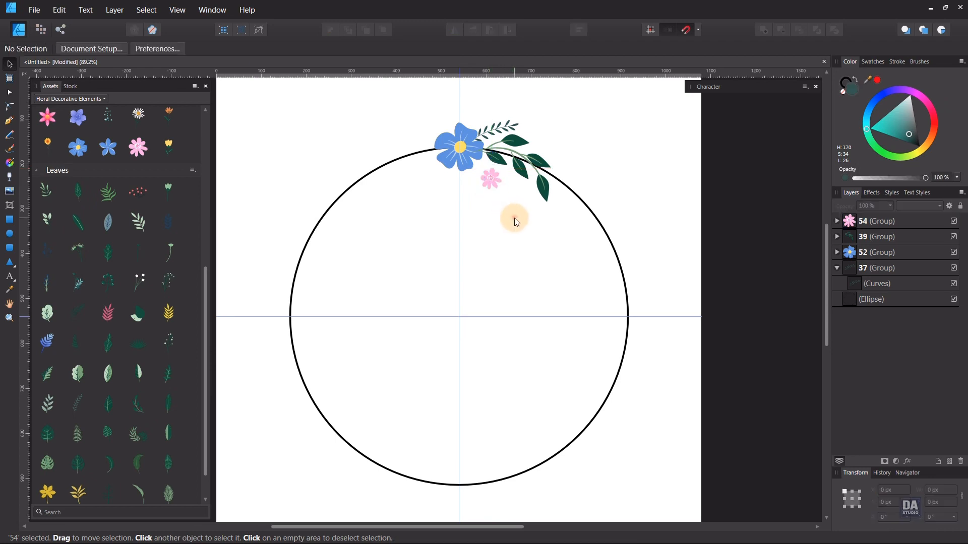
Adjust the small pink flower so it sits closer beneath the blue flower
scroll(483, 176, up, 2)
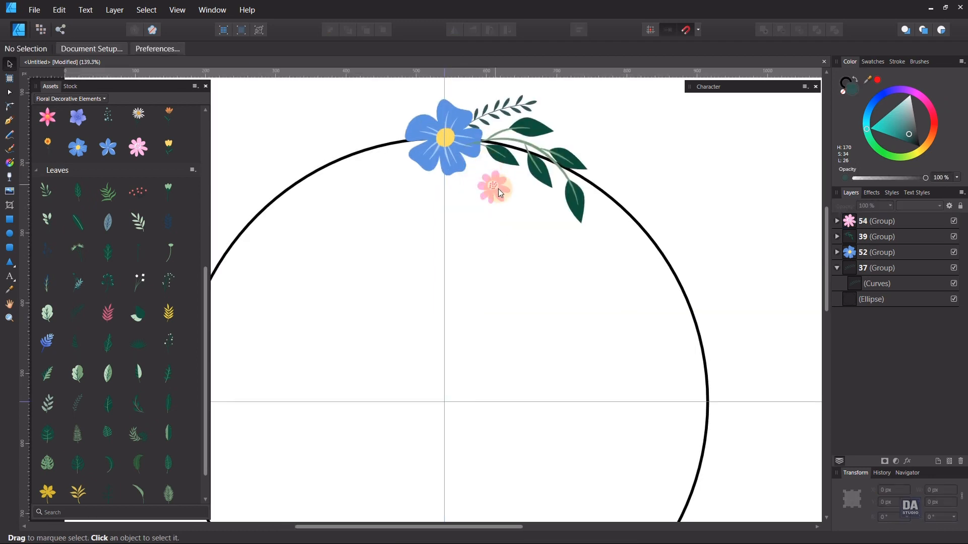
click(498, 189)
mouse_move(512, 205)
mouse_down()
mouse_move(525, 217)
mouse_move(497, 187)
mouse_move(530, 252)
mouse_move(514, 214)
mouse_move(507, 218)
mouse_up()
click(537, 232)
click(538, 248)
Add the yellow-orange flower with a white centre, scale it to about 48 by 47 px and place it on the circle beside the leafy branch
drag(551, 259, 505, 275)
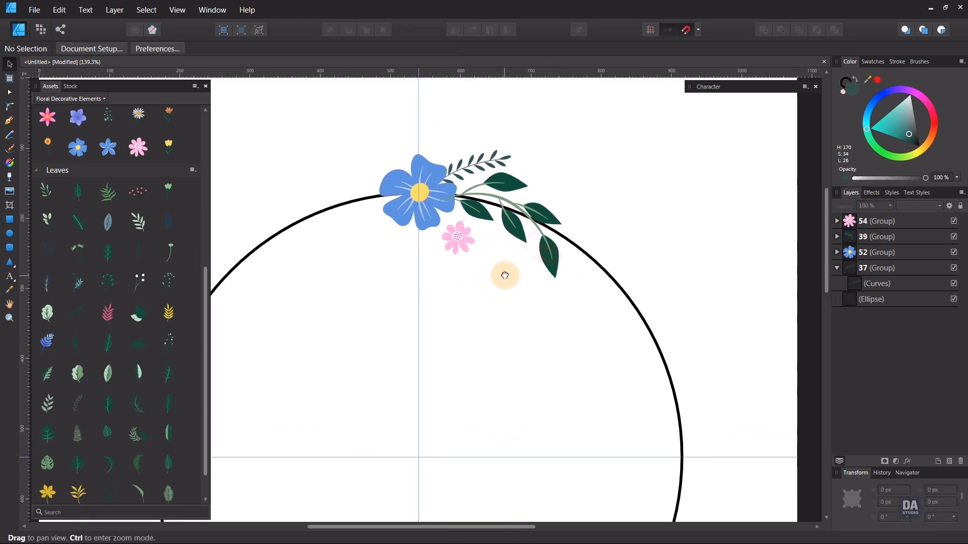
scroll(165, 333, up, 10)
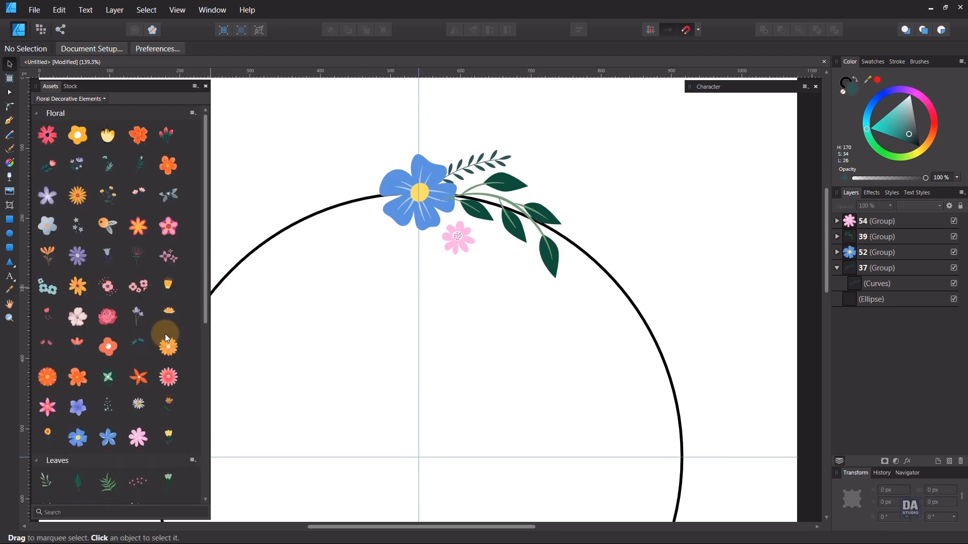
drag(76, 135, 536, 265)
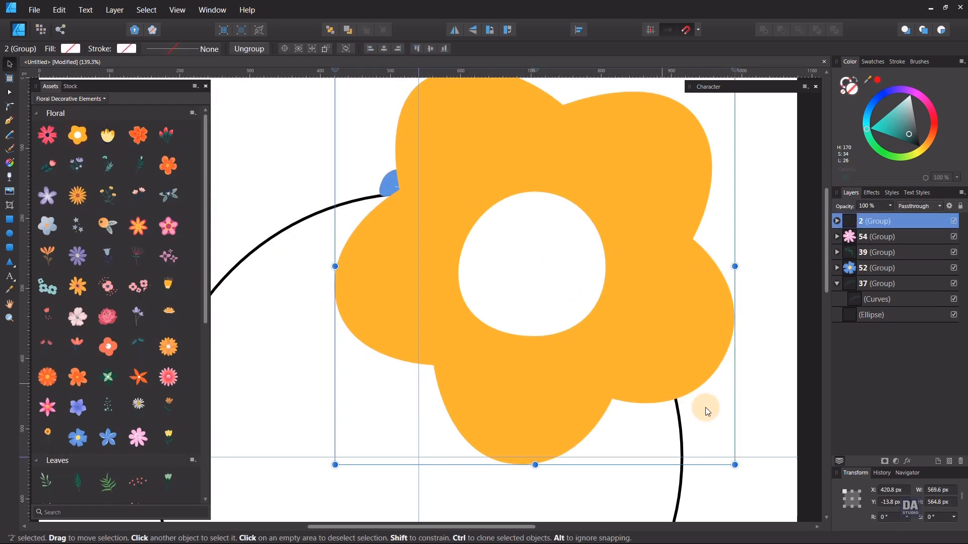
drag(732, 467, 578, 240)
click(613, 258)
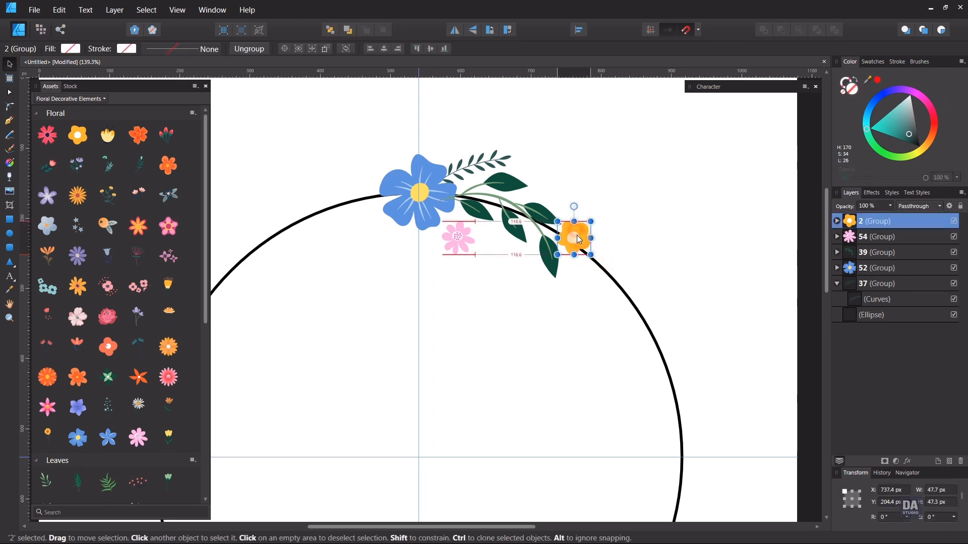
click(590, 301)
Add the two-tone green sprig from the Leaves assets, scale it down to about 159 by 125 px and rotate it to about -160°
drag(593, 330, 581, 316)
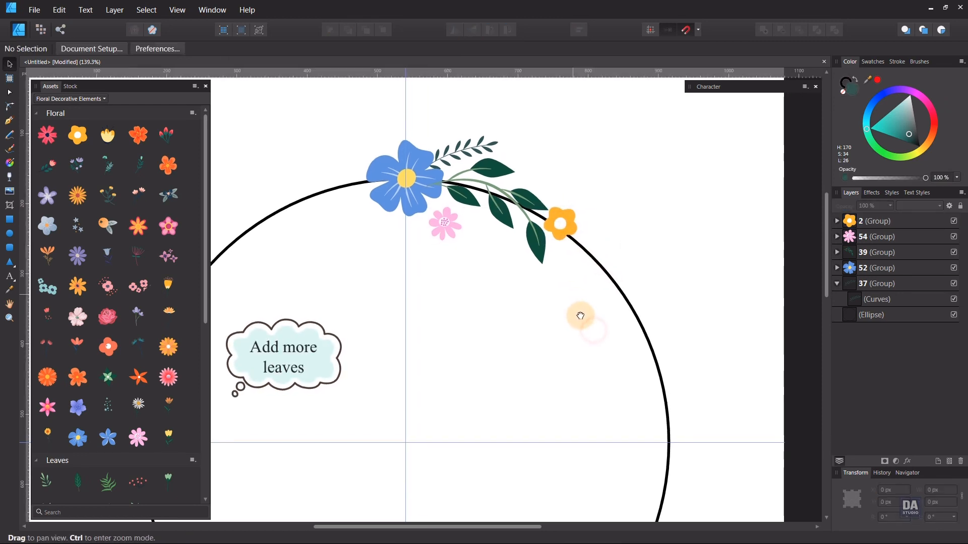
scroll(142, 446, down, 5)
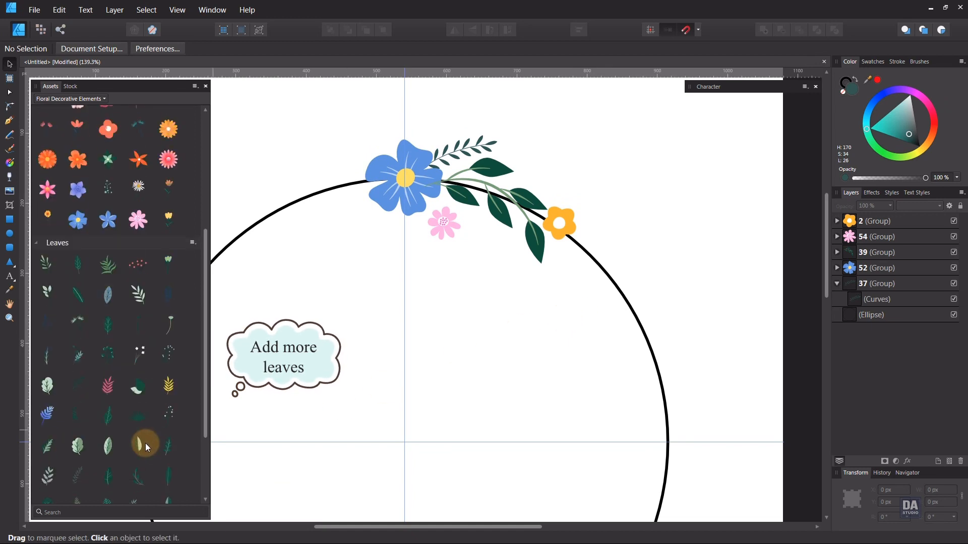
scroll(145, 443, down, 3)
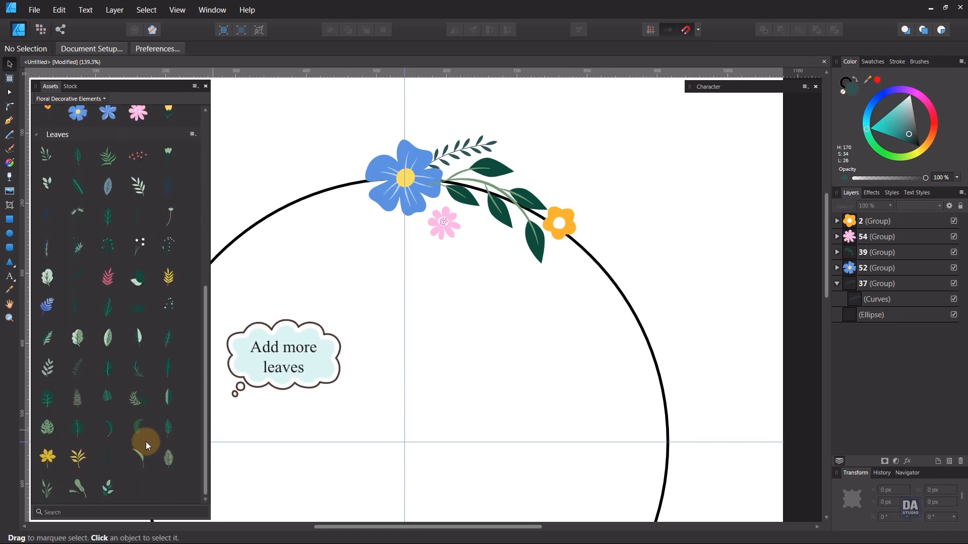
drag(146, 442, 383, 302)
scroll(372, 302, down, 4)
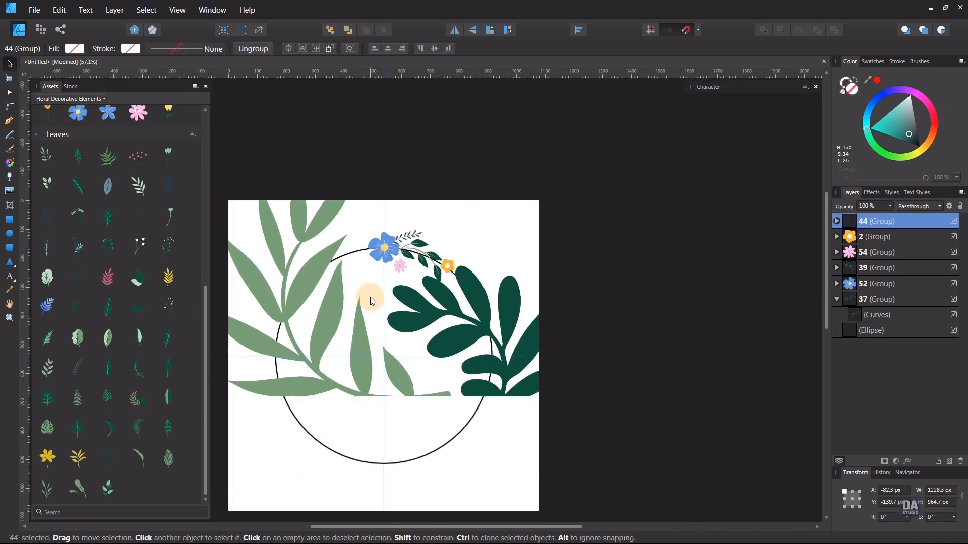
drag(557, 433, 410, 311)
scroll(403, 303, up, 5)
drag(396, 224, 434, 393)
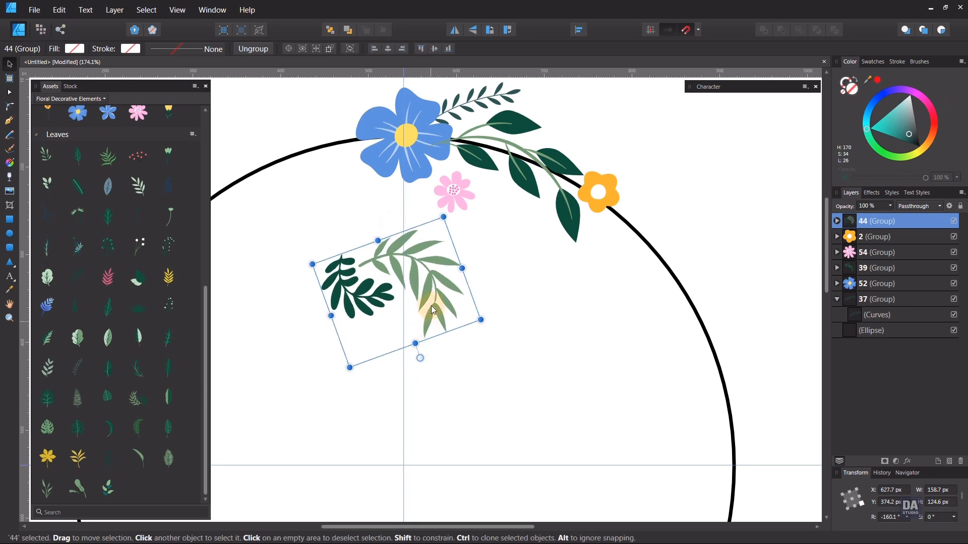
Place the two-tone sprig on the circle below the yellow flower and rotate it to about -166°
drag(431, 306, 700, 269)
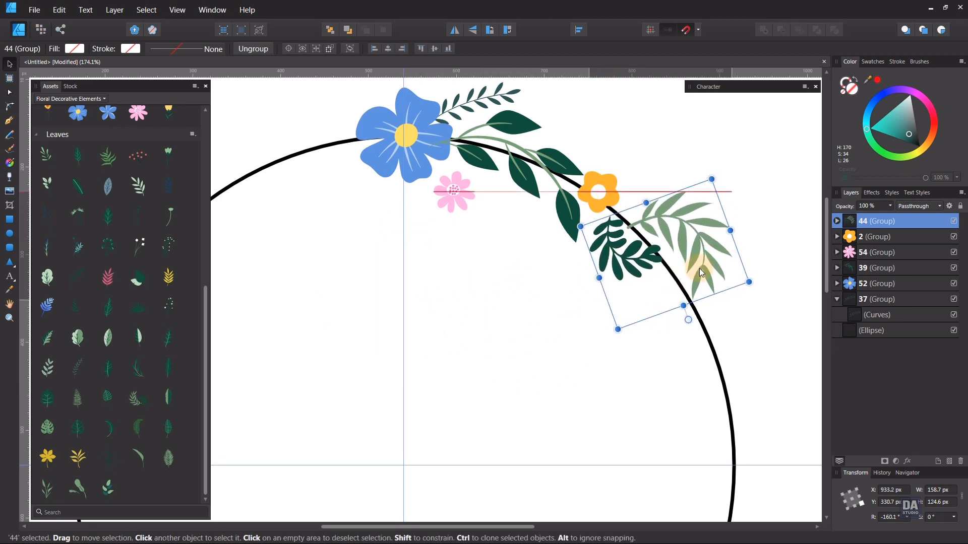
drag(688, 319, 682, 323)
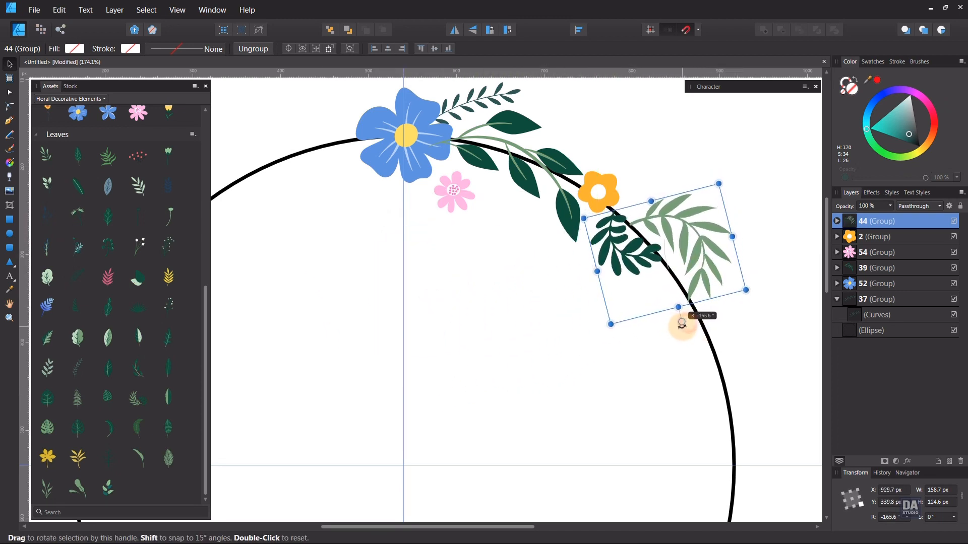
drag(642, 271, 640, 276)
Move only the light green curve within the two-tone sprig group closer to the yellow flower
click(836, 221)
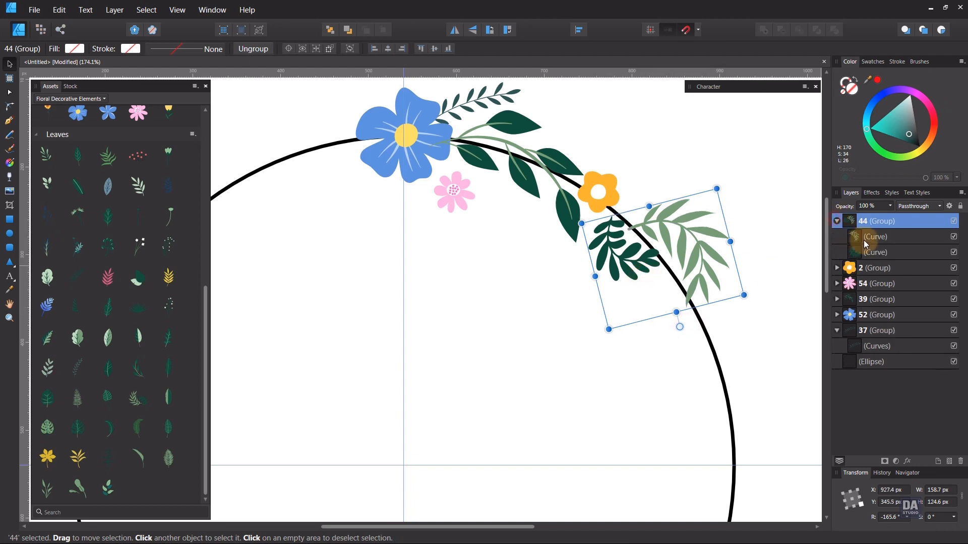
click(863, 239)
drag(710, 247, 701, 232)
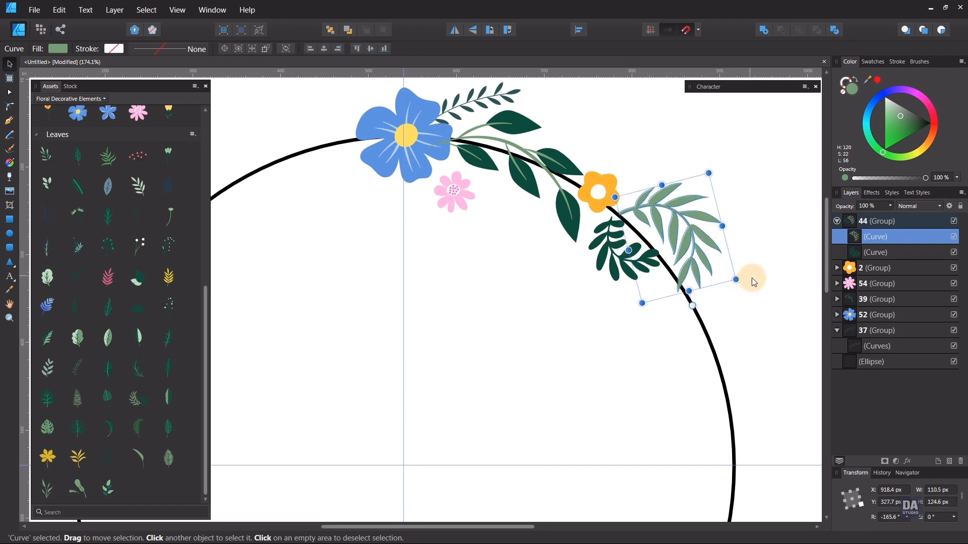
click(751, 277)
Shrink the whole two-tone sprig to about 92 by 74 px and nudge it into place on the circle just below the yellow flower
click(700, 262)
drag(721, 271, 665, 241)
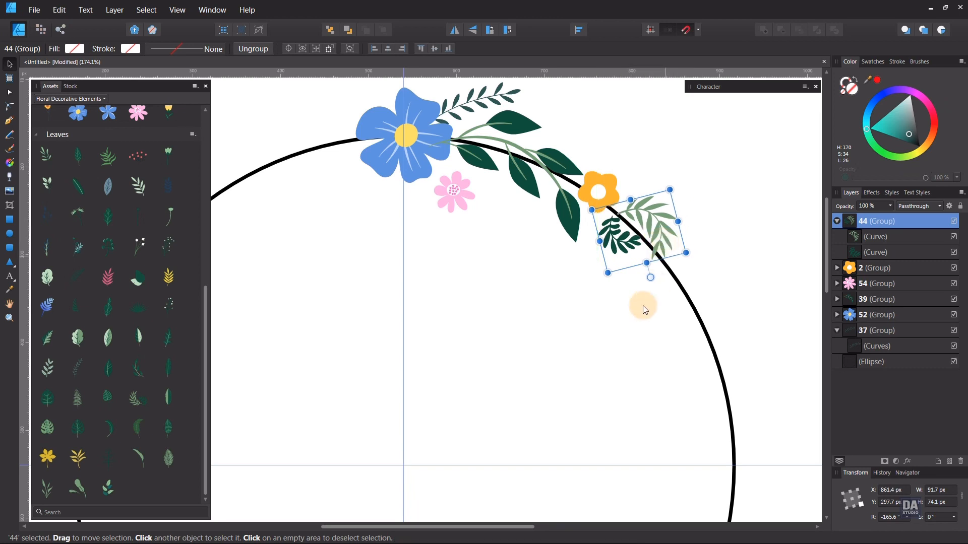
key(Up)
key(Right)
key(Right)
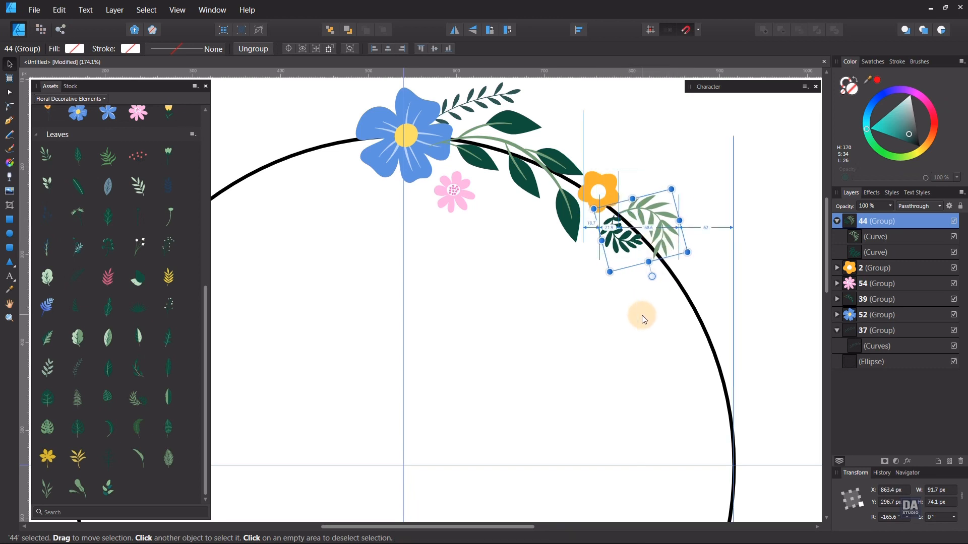
key(Left)
click(623, 352)
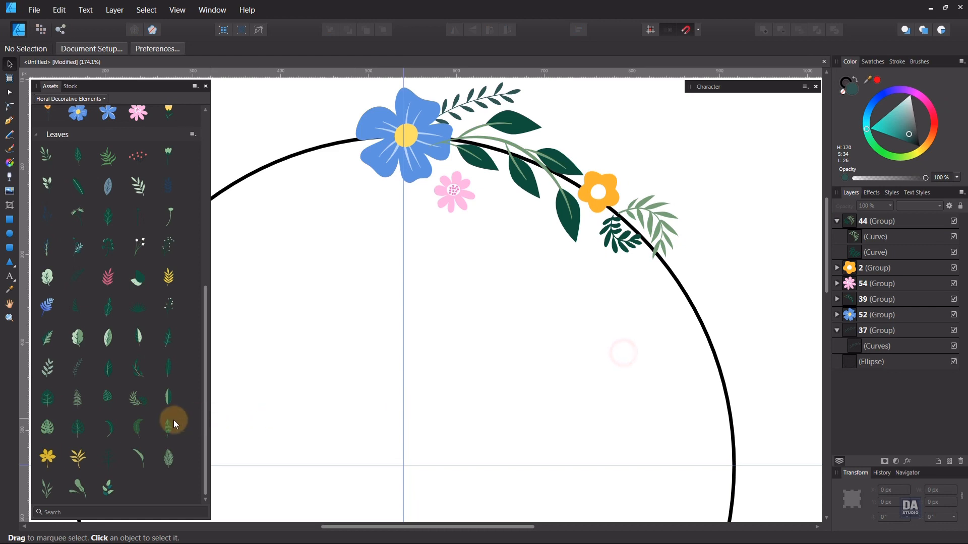
Add the orange daisy with a red centre, scale it to about 56 by 60 px and place it on the circle below the two-tone sprig
scroll(173, 419, up, 5)
scroll(174, 419, up, 4)
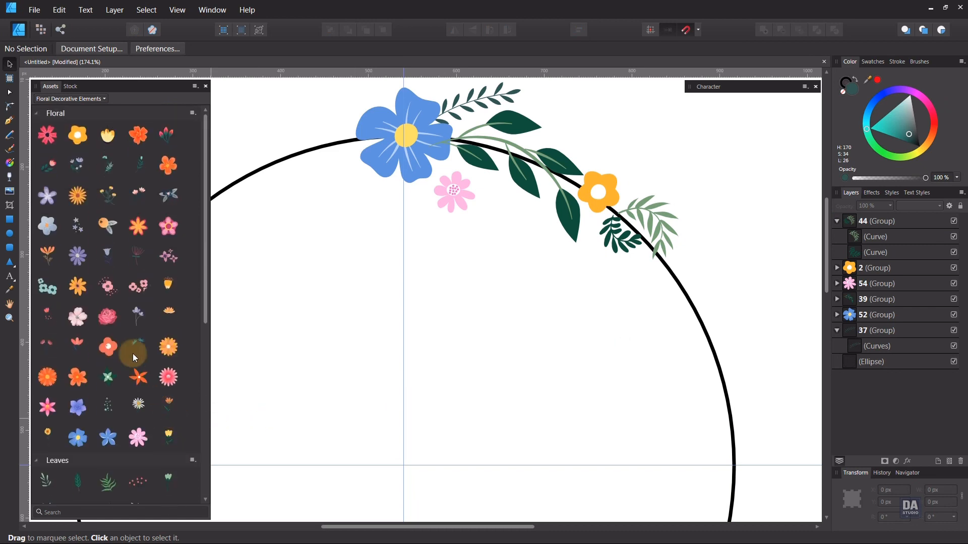
drag(75, 201, 448, 299)
scroll(449, 299, down, 3)
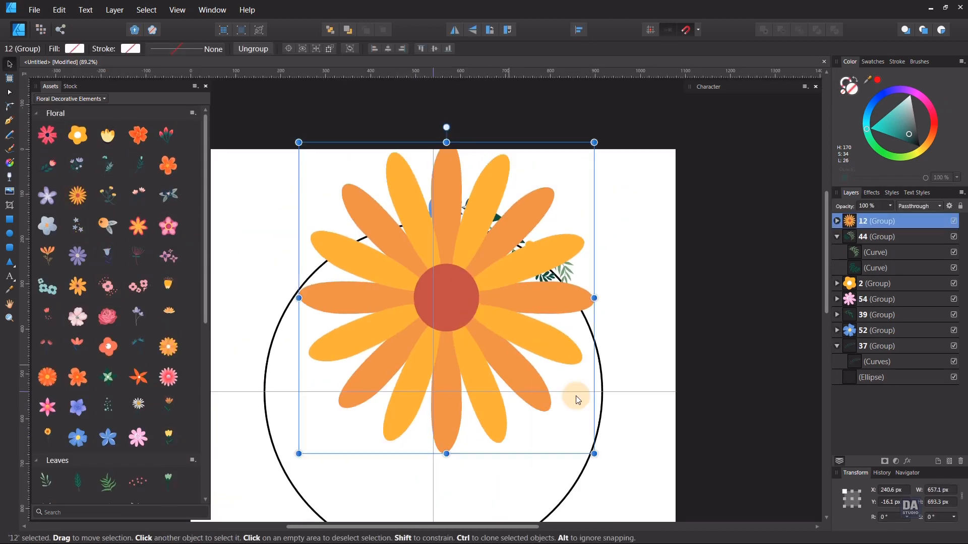
drag(595, 454, 678, 287)
scroll(461, 306, up, 3)
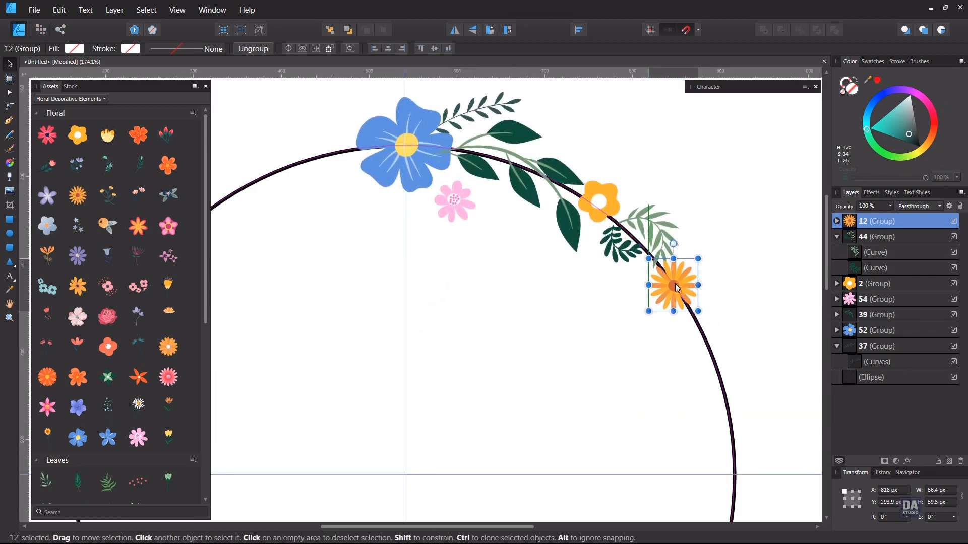
click(640, 338)
Duplicate the broad-leaved branch, turn and shrink the copy to about 87 by 119 px, and place it on the circle below the orange daisy
drag(687, 373, 615, 352)
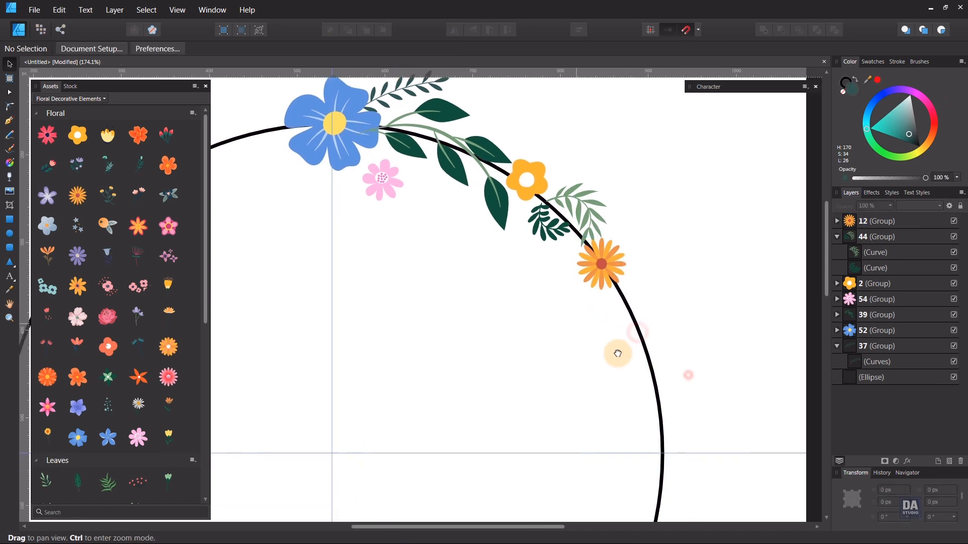
click(492, 201)
drag(492, 201, 605, 380)
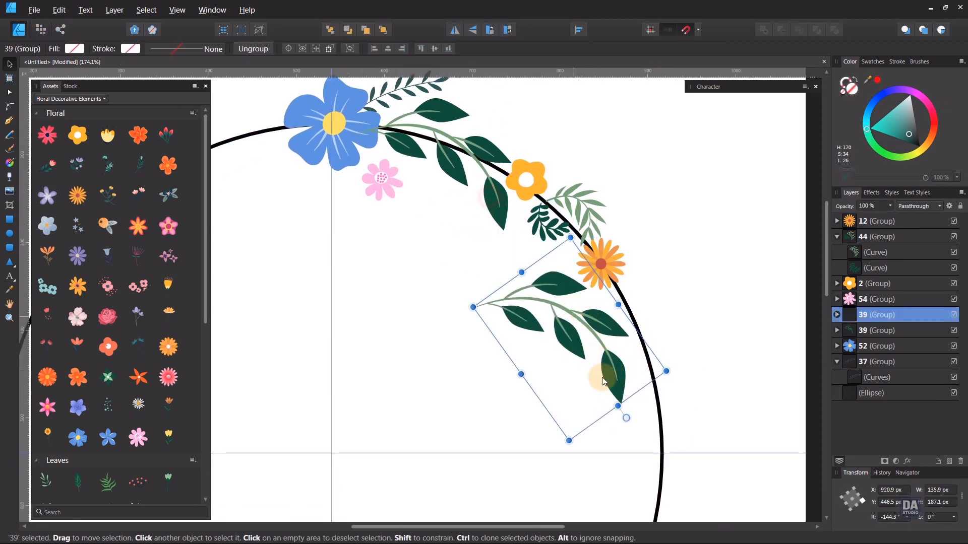
drag(622, 416, 588, 443)
mouse_move(641, 411)
mouse_down()
mouse_move(581, 352)
mouse_move(589, 359)
mouse_up()
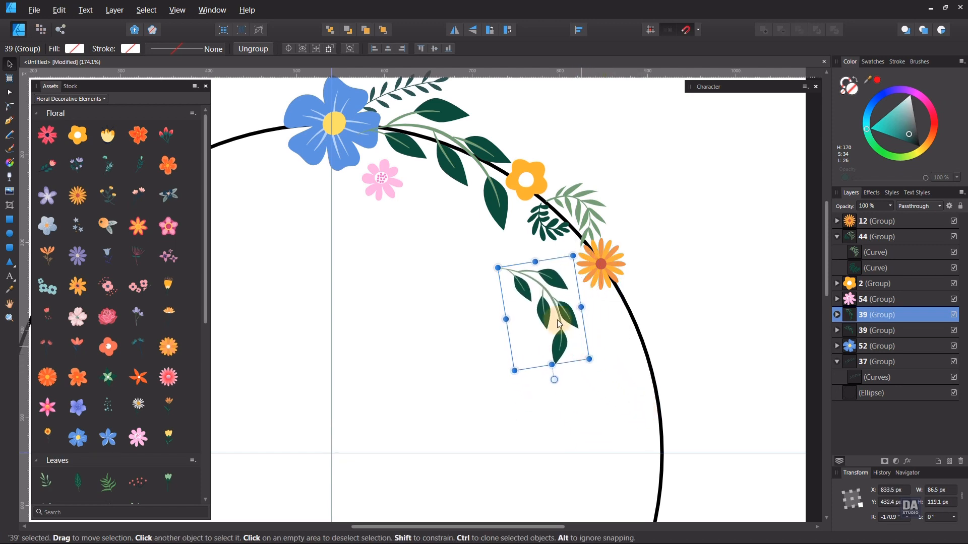
drag(557, 319, 662, 353)
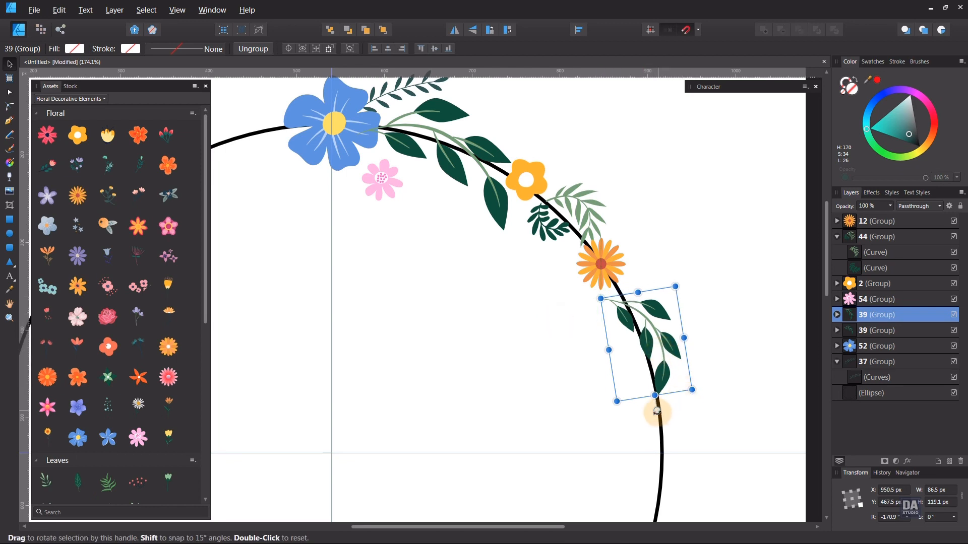
Rotate the copied branch to about 162° and refit its size and position along the circle below the orange daisy
drag(656, 408, 636, 414)
drag(656, 377, 613, 430)
drag(664, 377, 664, 373)
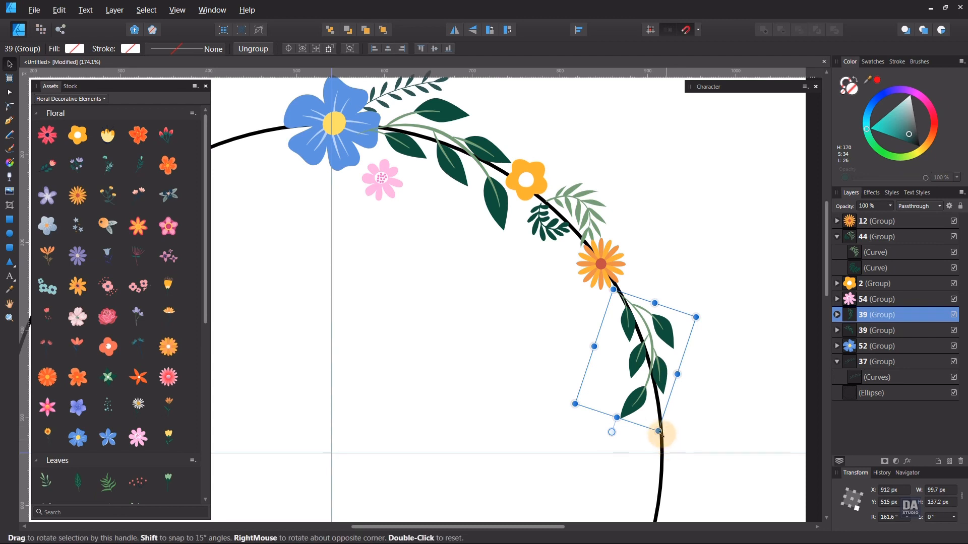
drag(658, 431, 652, 414)
click(686, 411)
Collapse the expanded layers and group all flowers and leaves together, leaving out the ellipse
drag(606, 353, 340, 249)
drag(494, 364, 471, 304)
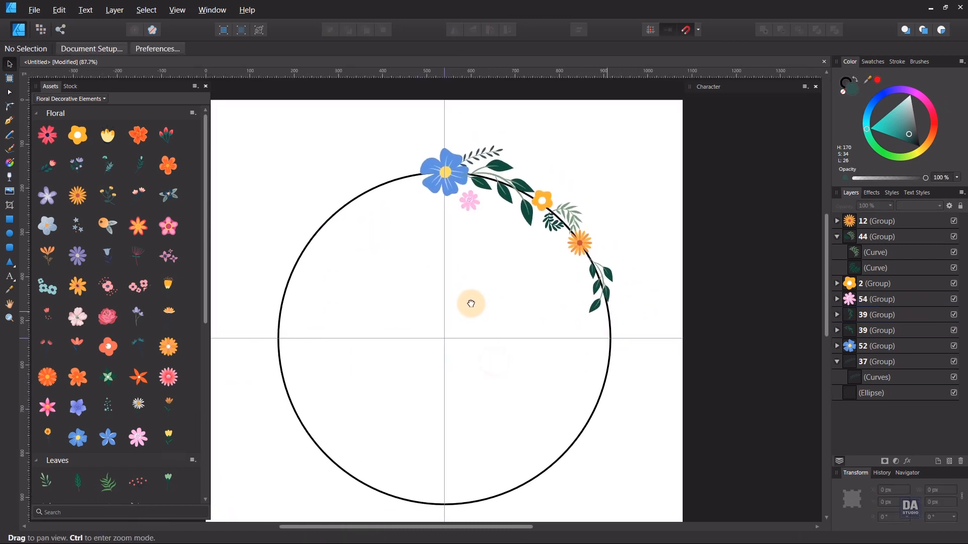
click(837, 237)
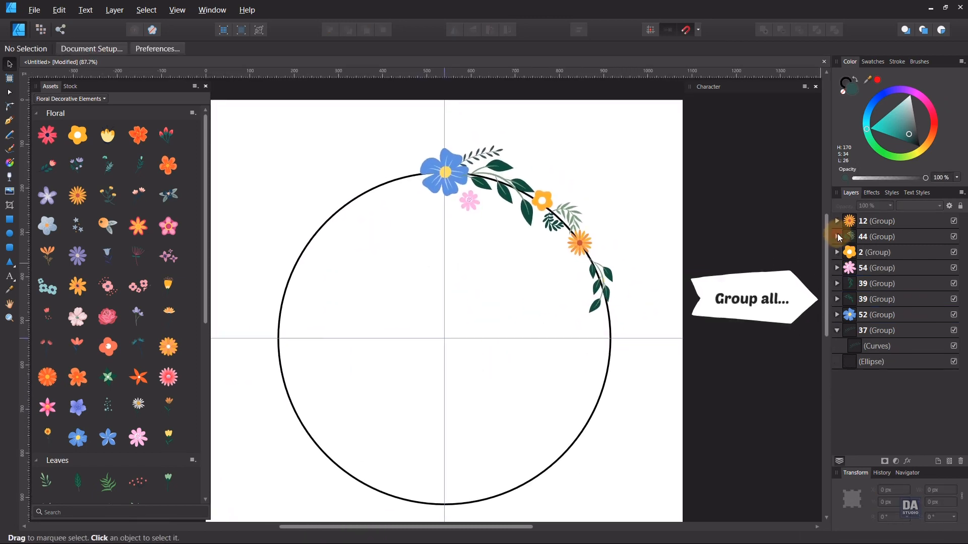
click(837, 330)
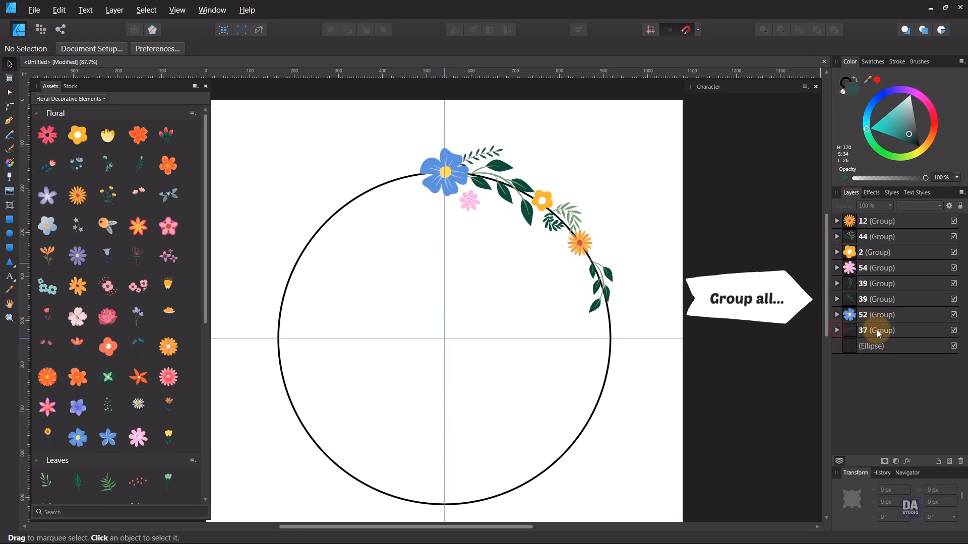
click(877, 330)
shift+click(894, 222)
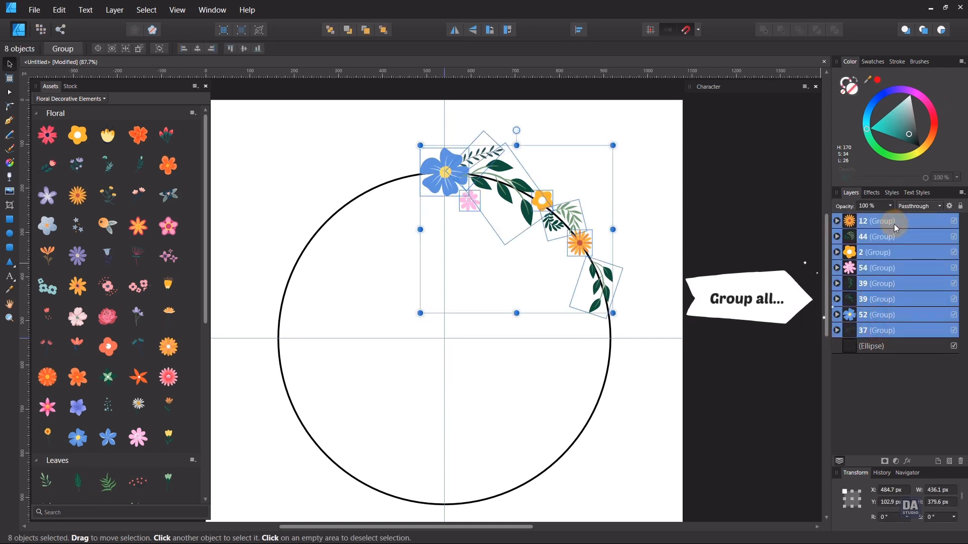
right_click(894, 224)
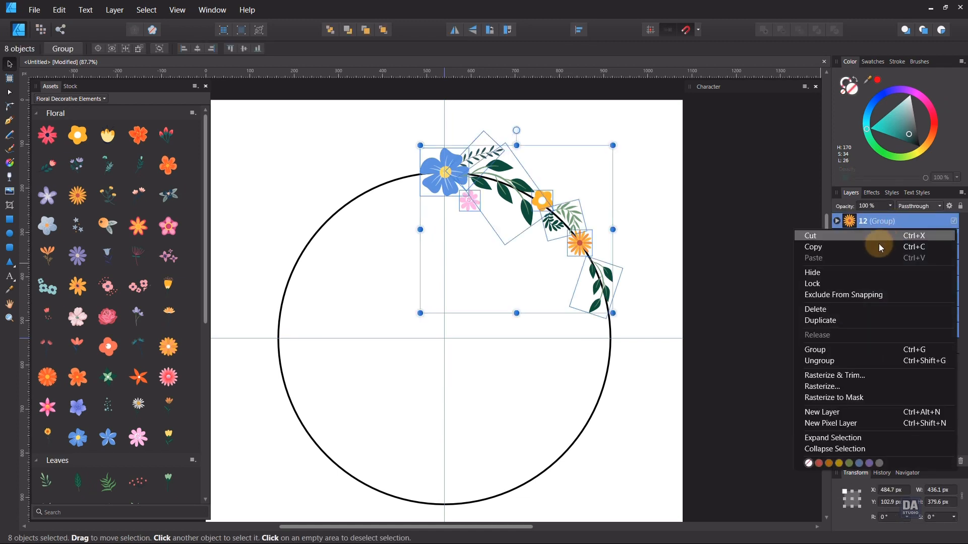
click(855, 348)
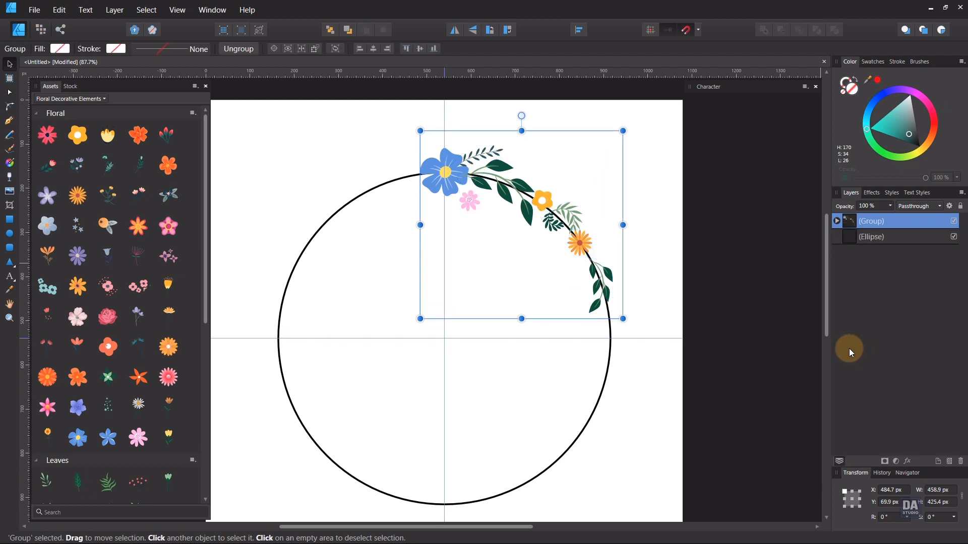
Duplicate the floral group and rotate the copy to about -89.5° with its transform origin placed at the circle's centre
right_click(904, 227)
click(864, 322)
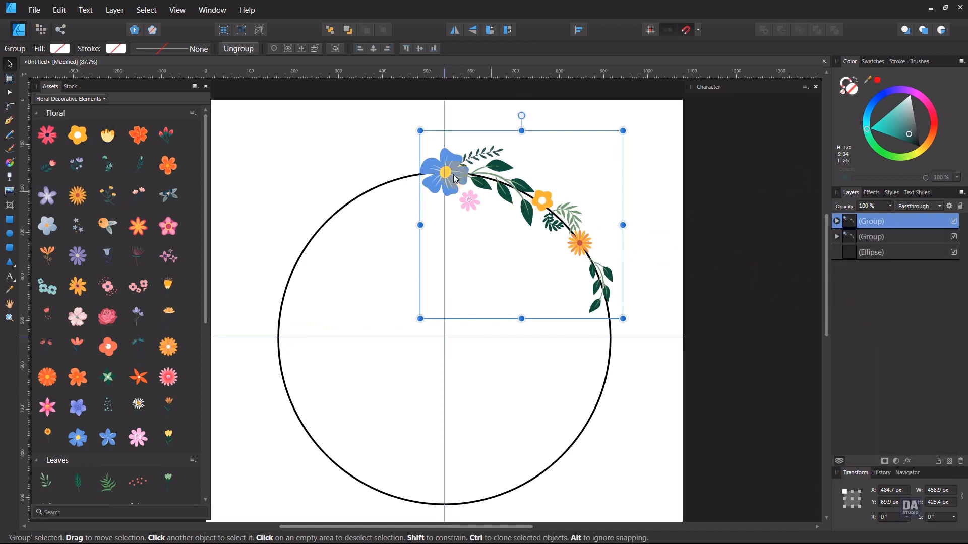
click(272, 49)
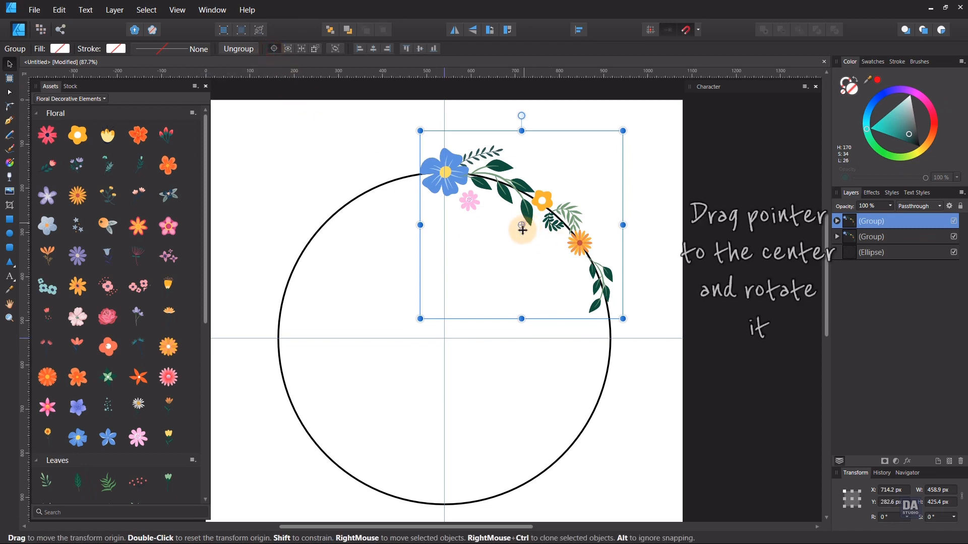
drag(522, 230, 444, 339)
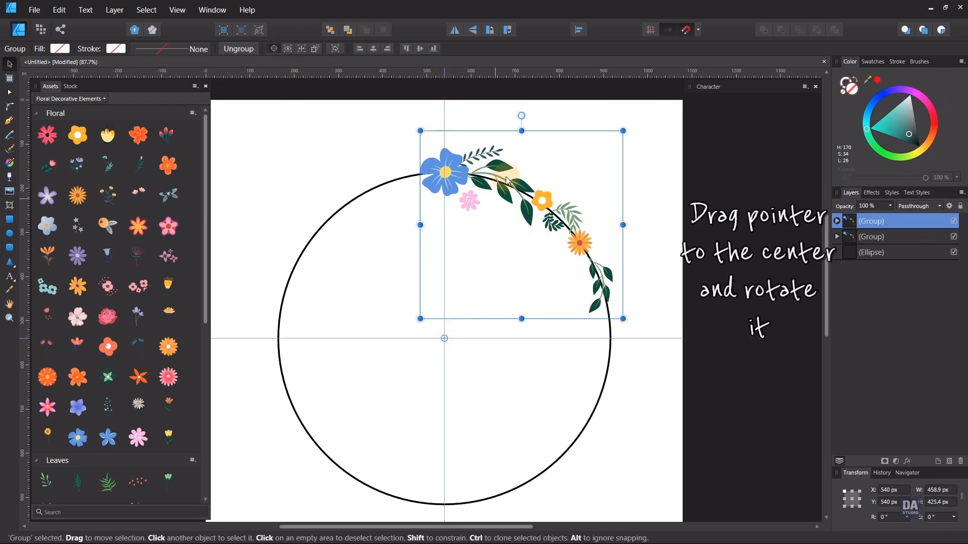
drag(522, 115, 583, 386)
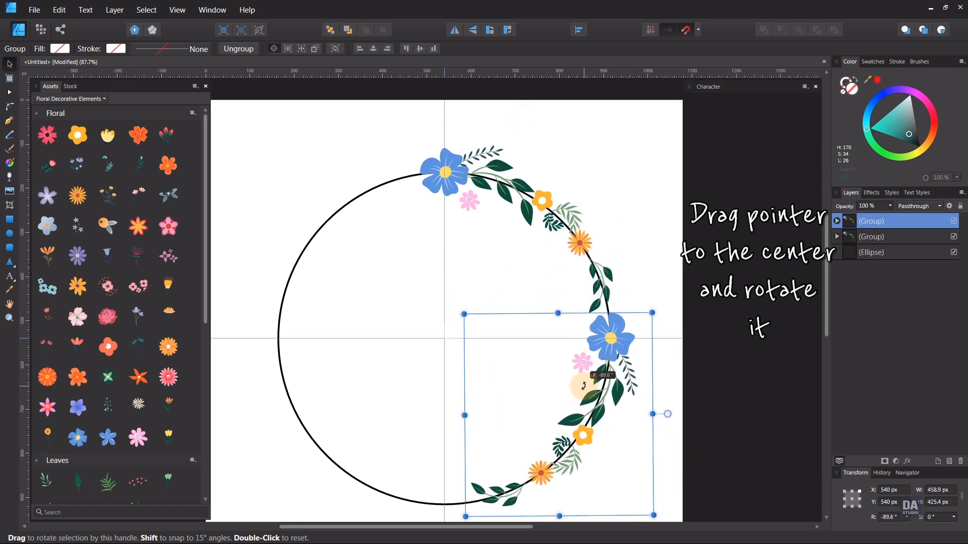
drag(584, 385, 584, 388)
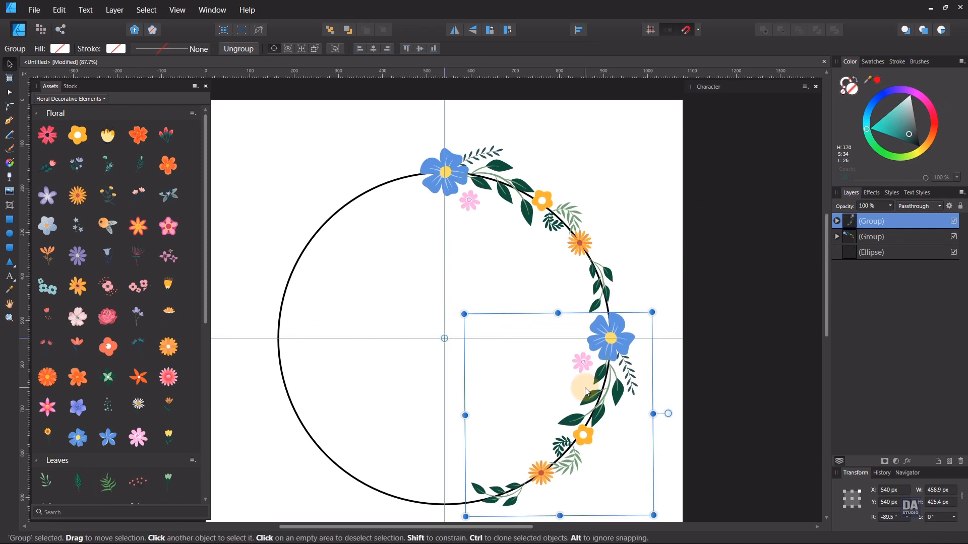
Duplicate the rotated floral group twice so the copies continue around the circle's centre and complete the wreath
right_click(890, 222)
click(876, 317)
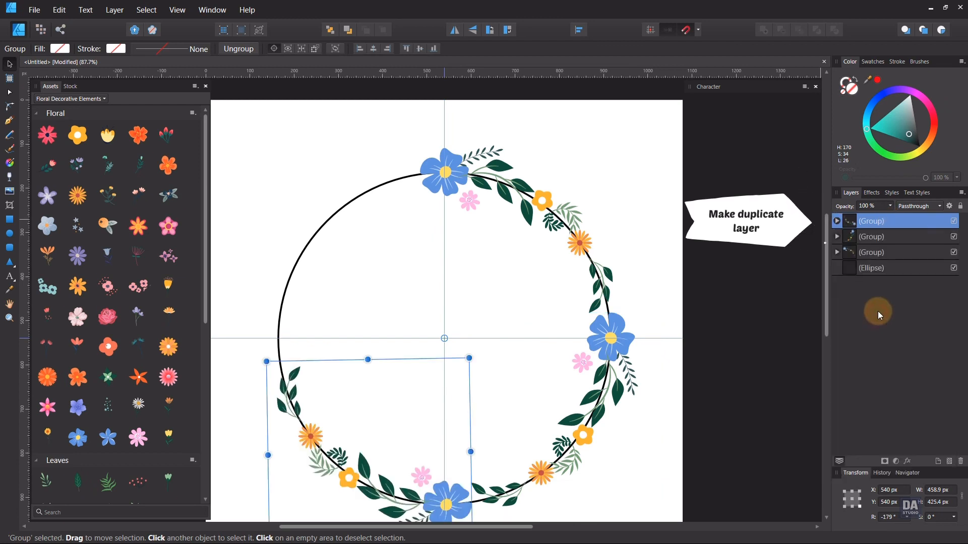
right_click(906, 220)
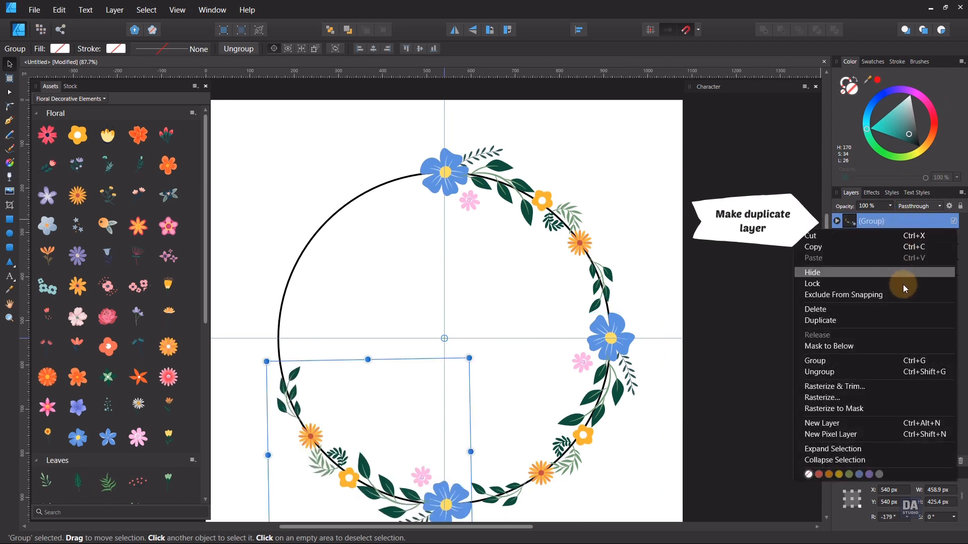
click(890, 317)
click(704, 303)
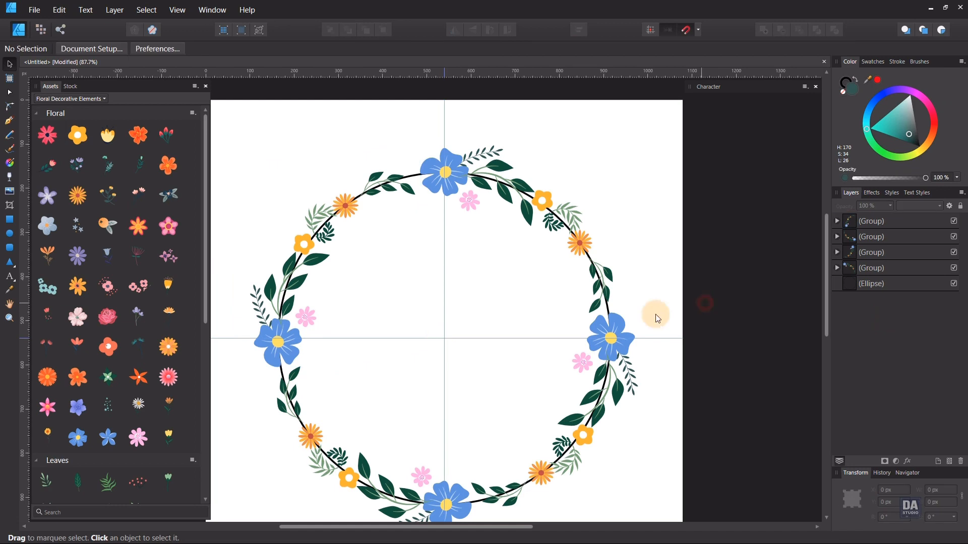
Add the art text "Floral" inside the wreath in the Flower Power Personal Use font
key(z)
mouse_move(484, 330)
mouse_down()
mouse_move(417, 300)
mouse_move(466, 342)
mouse_move(467, 328)
mouse_move(489, 340)
mouse_up()
mouse_move(497, 343)
mouse_down()
mouse_move(473, 331)
mouse_move(500, 346)
mouse_up()
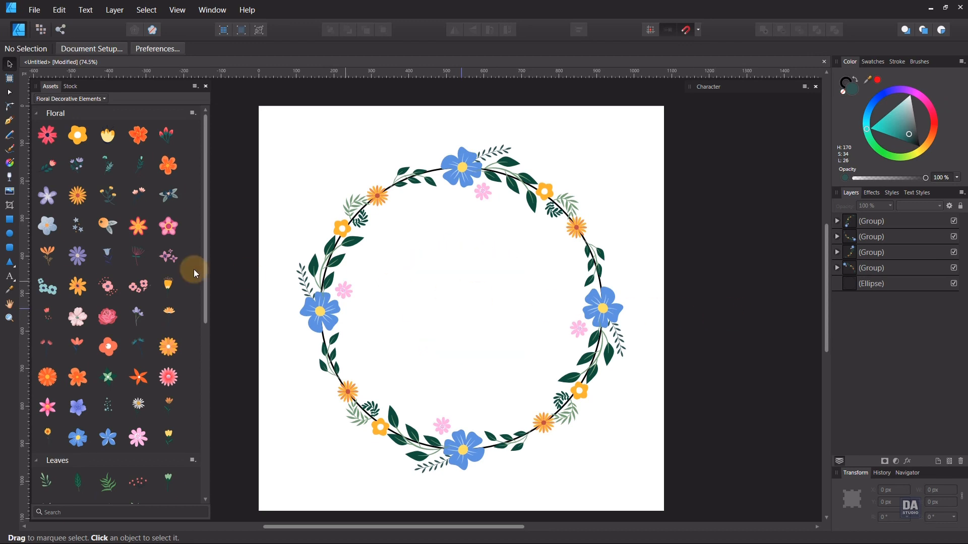
click(8, 278)
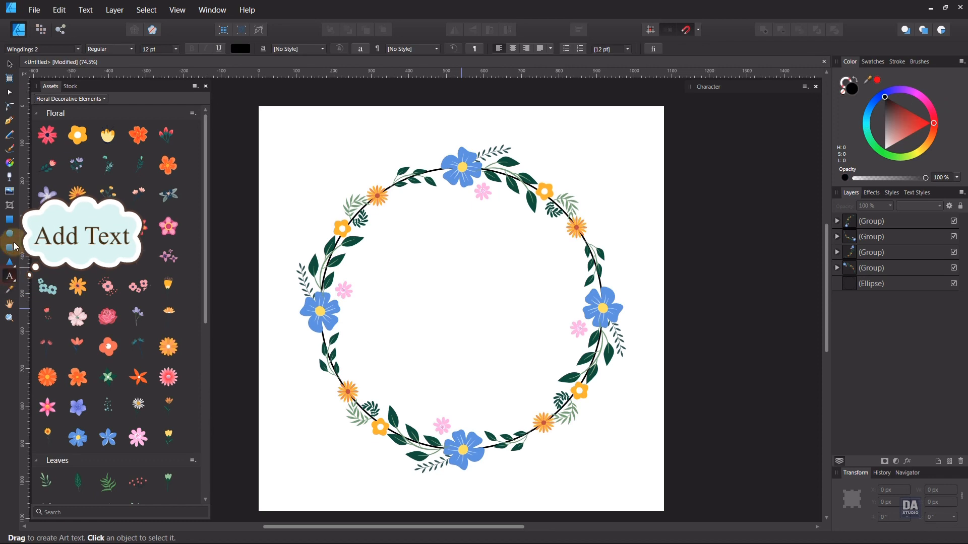
click(49, 51)
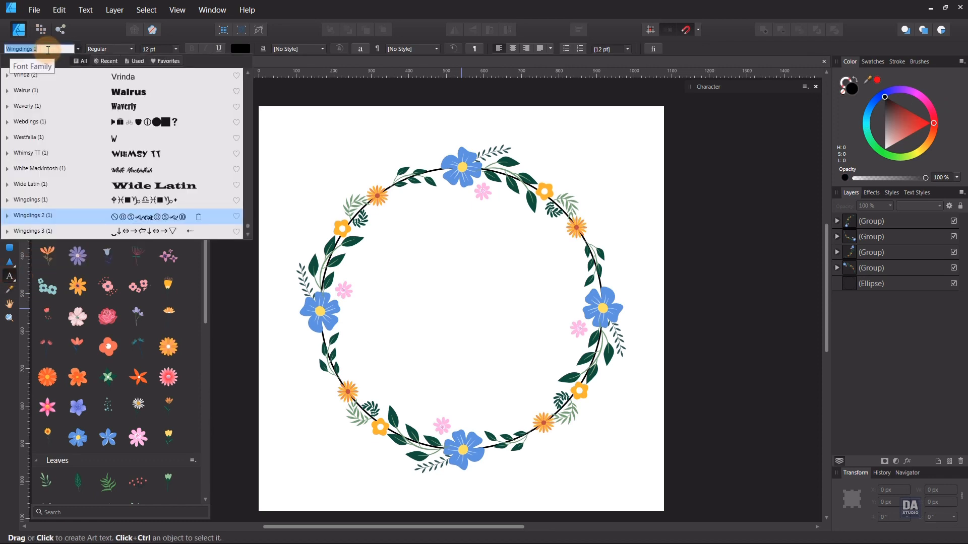
text(flow)
click(50, 75)
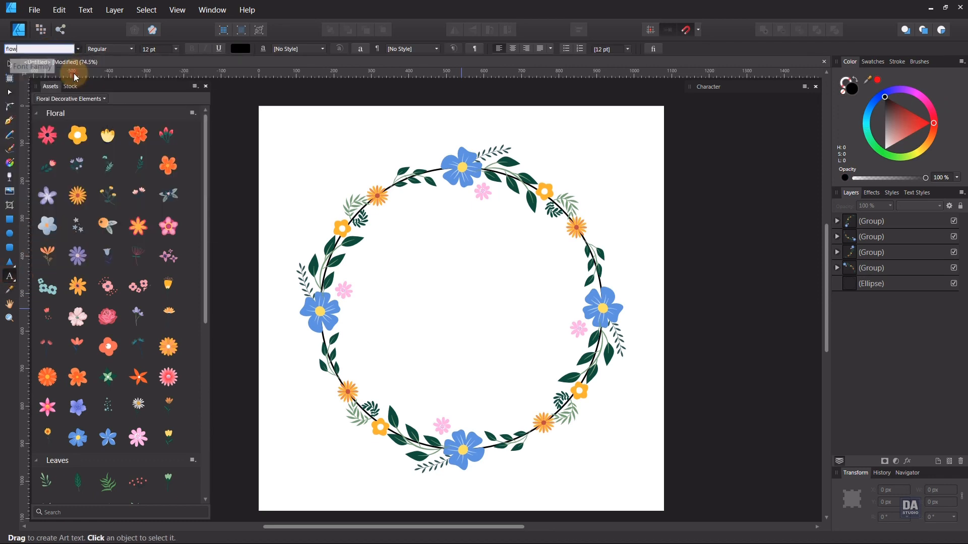
click(416, 308)
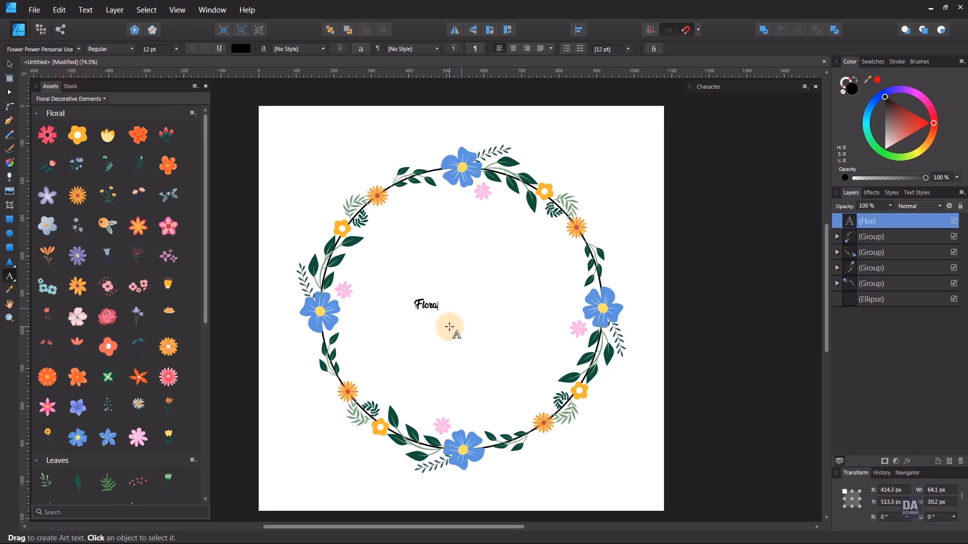
Enlarge the word "Floral" to about 46 pt and colour it with the blue sampled from the top flower
click(10, 64)
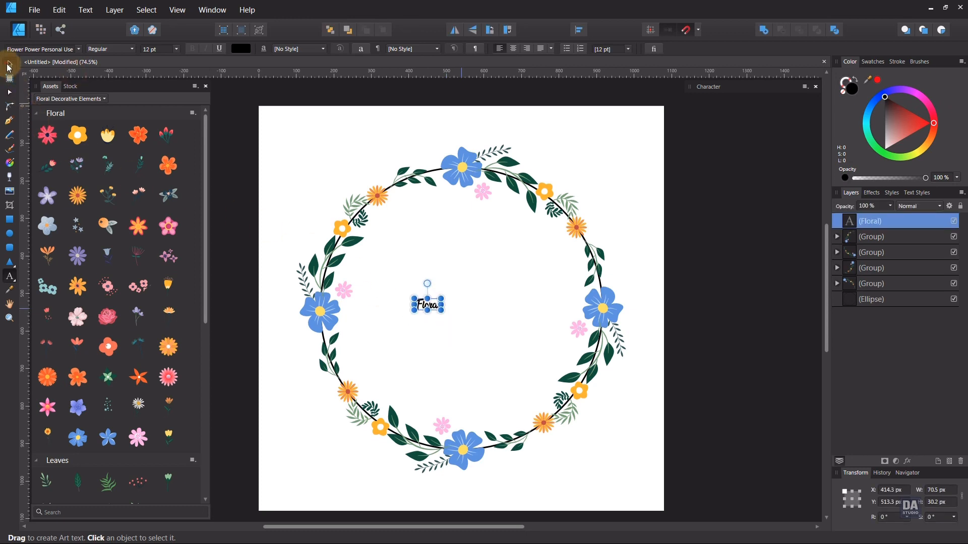
drag(439, 310, 465, 285)
click(9, 290)
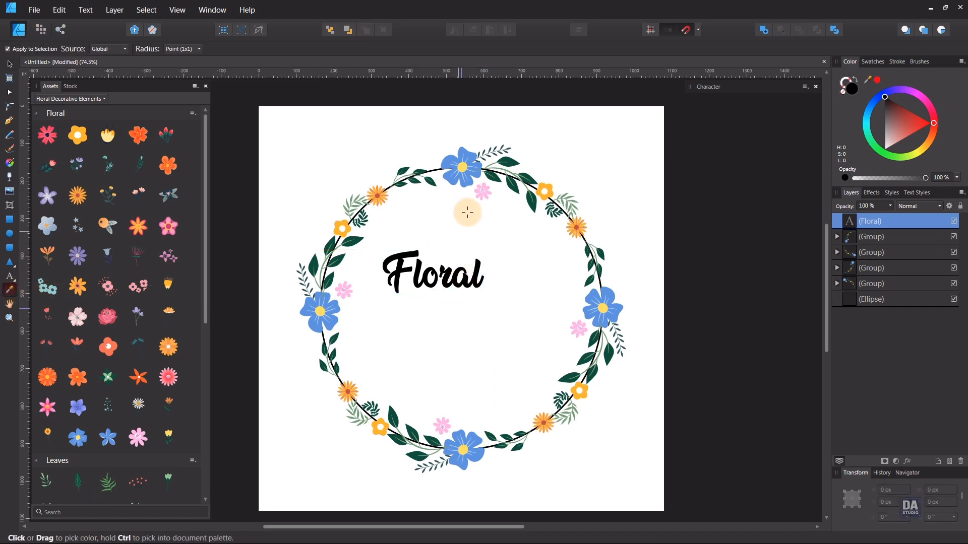
click(471, 183)
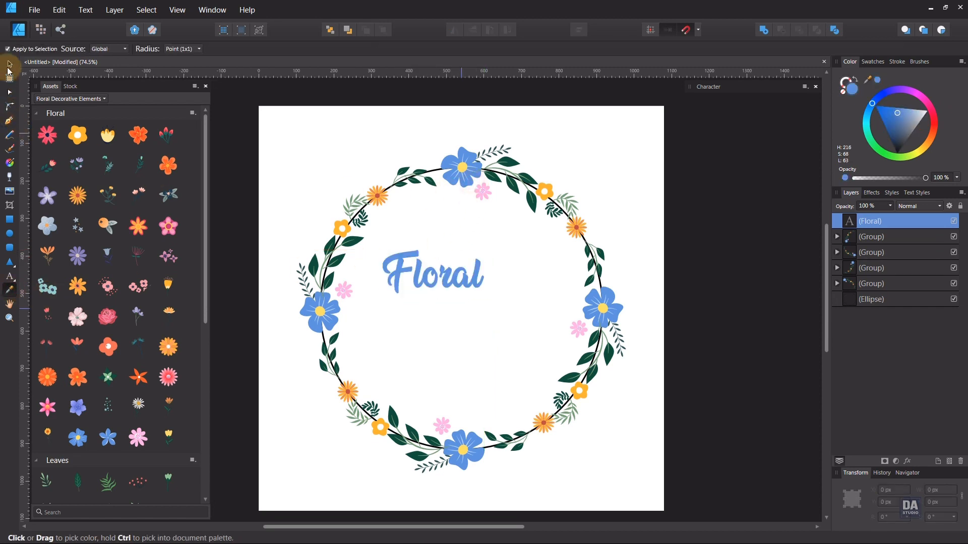
Place a copy of the word "Floral" below and to the right of the original and change its text to "Wreath"
click(9, 64)
click(492, 321)
drag(457, 286, 500, 320)
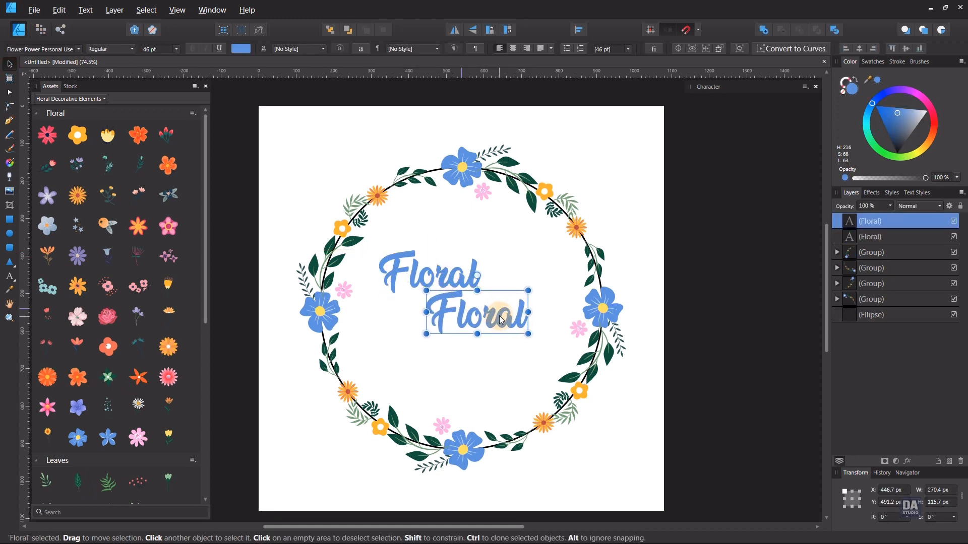
double_click(501, 319)
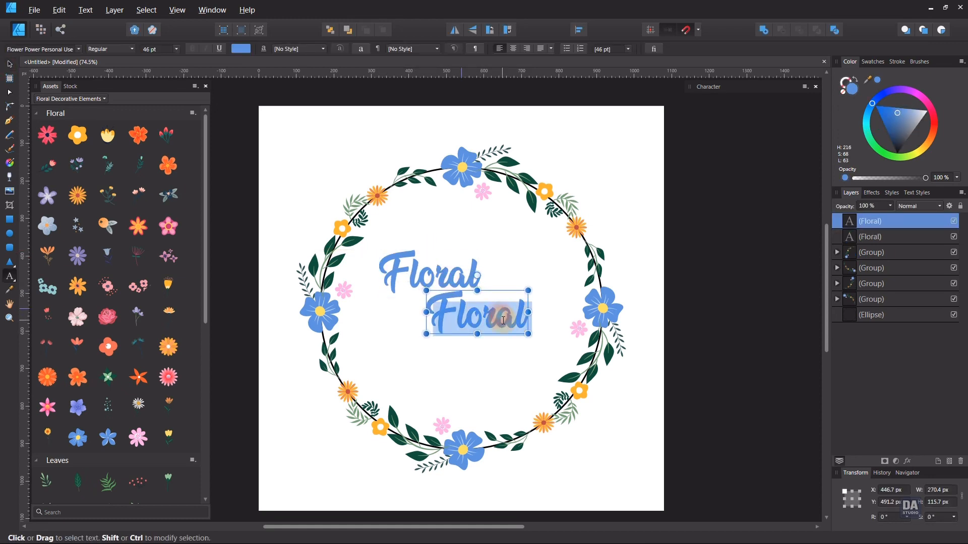
text(Wreath)
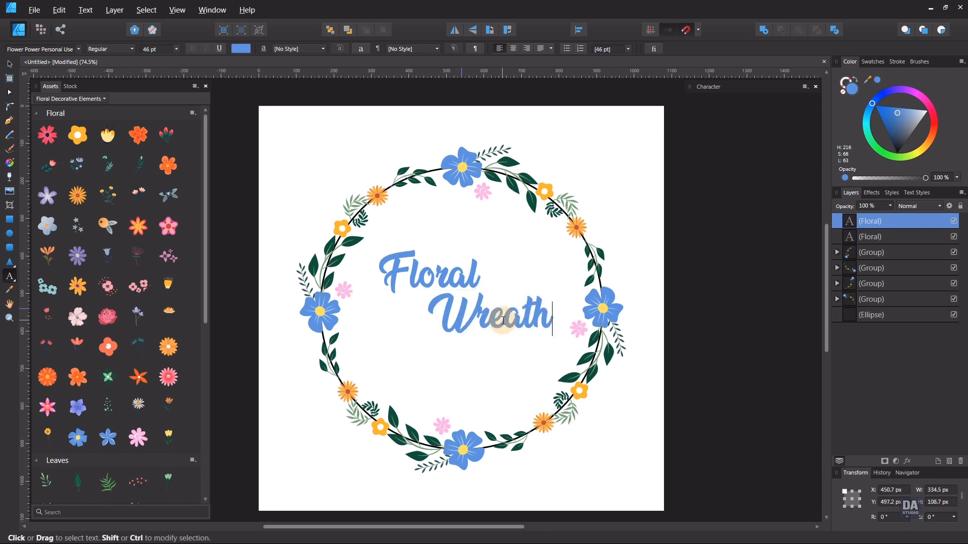
key(Escape)
click(9, 64)
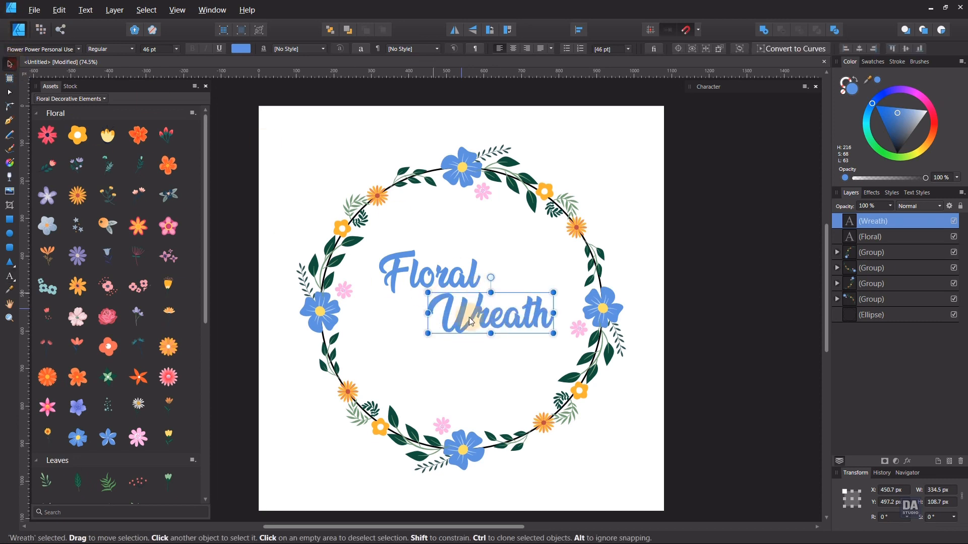
Shrink "Wreath" to about 40 pt beneath "Floral" and rotate both words together to about 3.6°
drag(462, 325, 454, 326)
drag(540, 334, 473, 298)
shift+click(477, 280)
drag(546, 355, 545, 352)
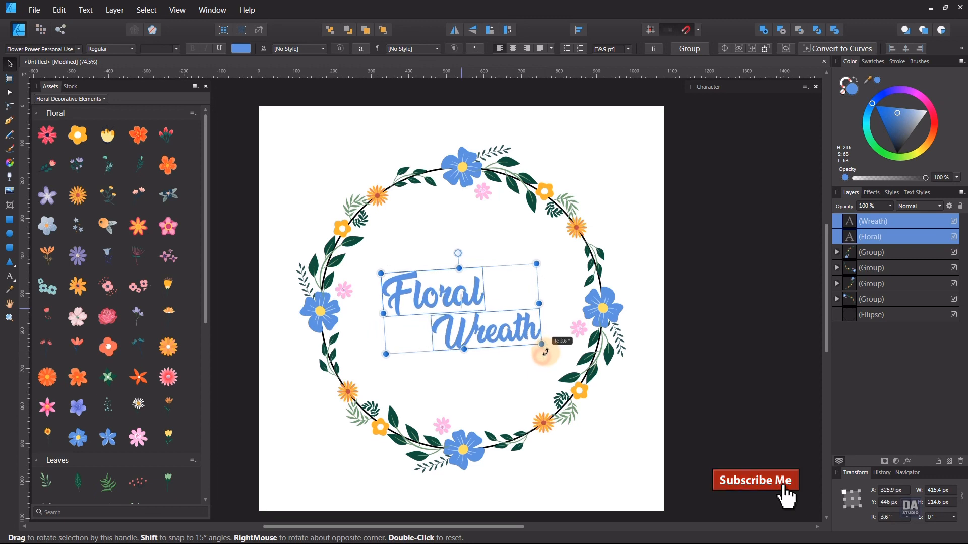
click(509, 371)
ctrl+alt+click(553, 345)
drag(358, 252, 425, 262)
drag(545, 351, 516, 343)
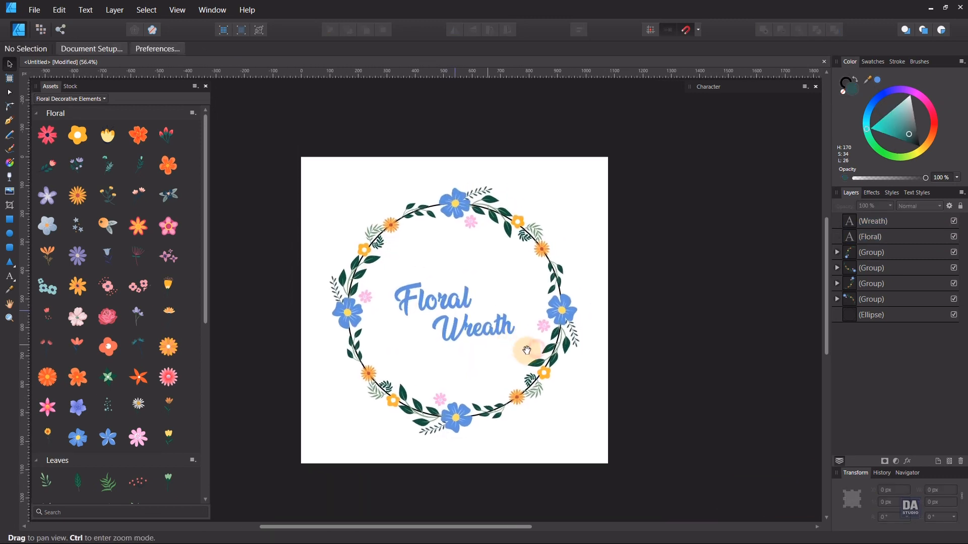